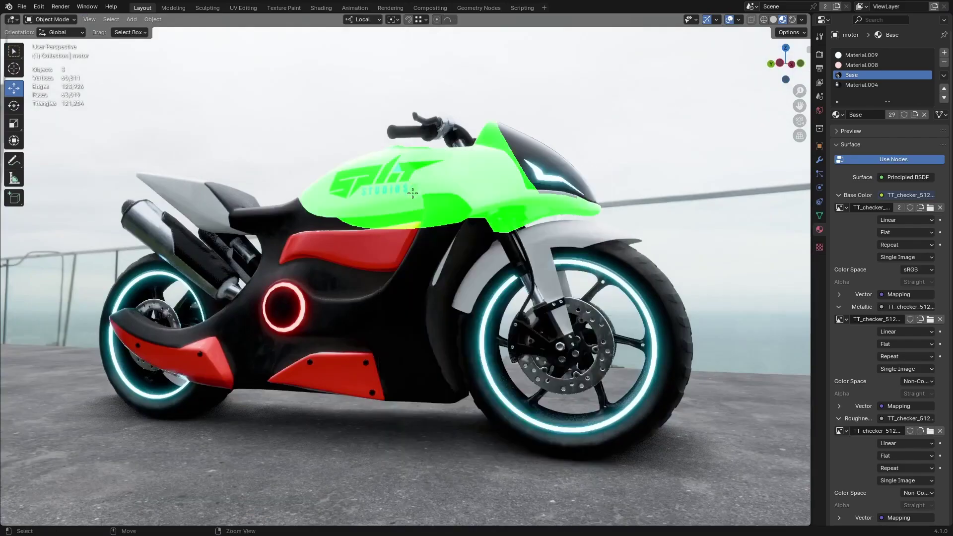
Step: Recolour the motorcycle's face layers with the dark colour palette
key("Tab")
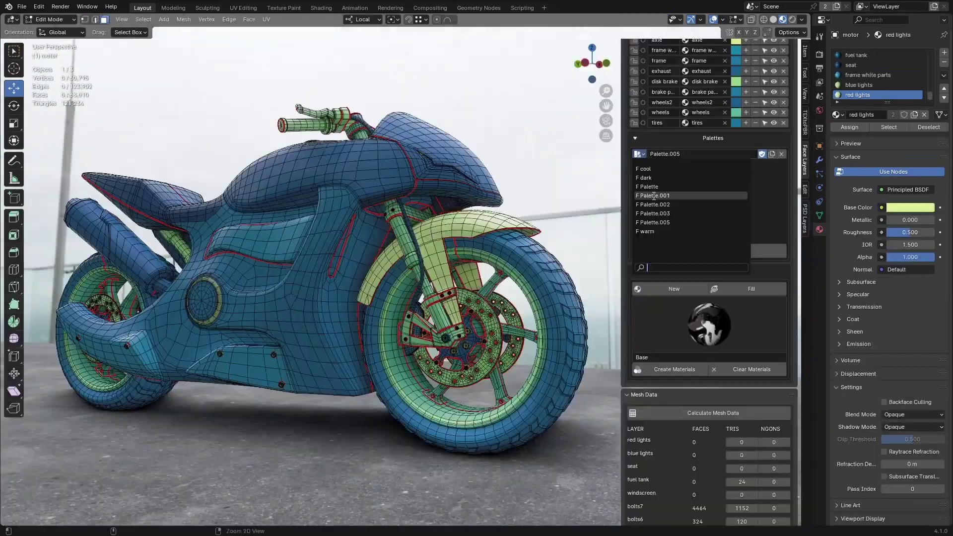
left_click(654, 214)
left_click(641, 154)
left_click(645, 178)
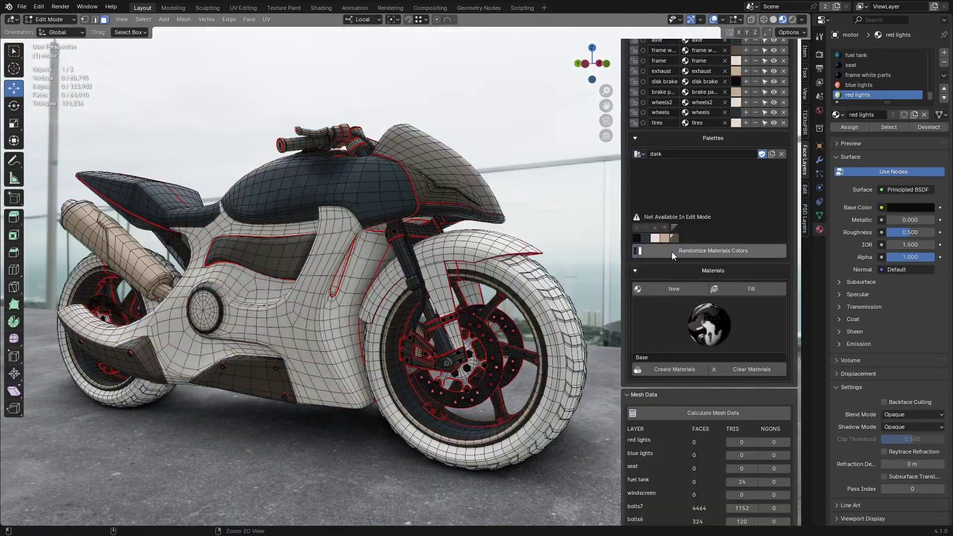
scroll(672, 252, "up", 10)
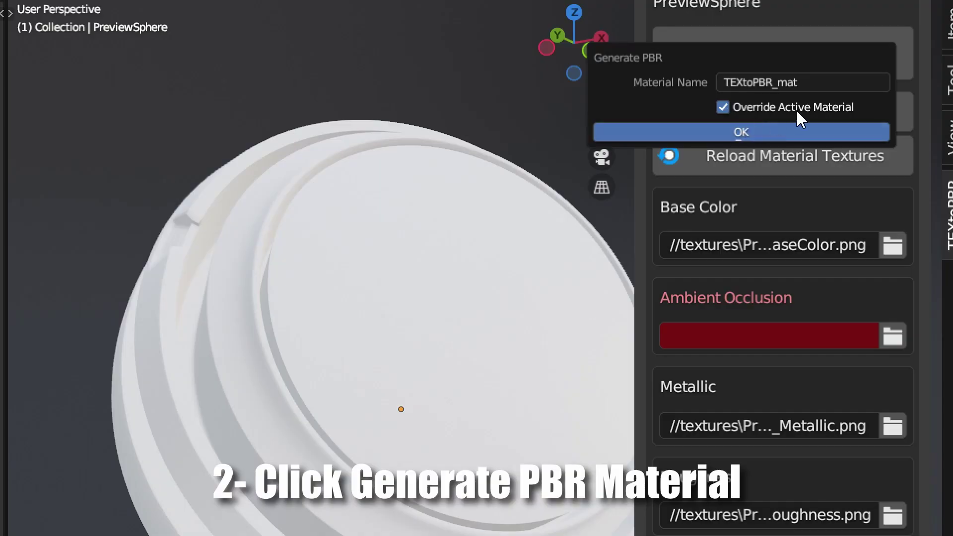
left_click(741, 132)
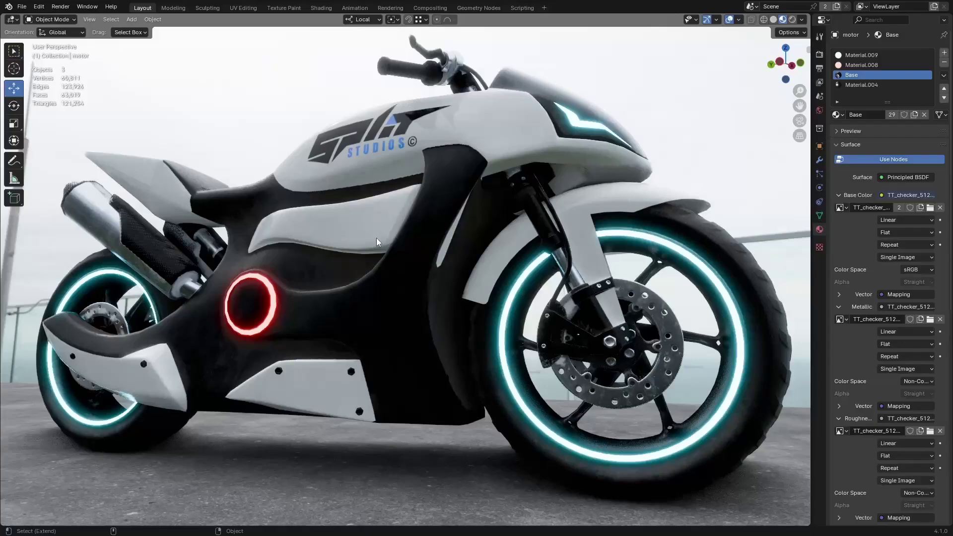
Step: Select a face layer's faces and switch to texture painting on the masked faces
key("alt+f")
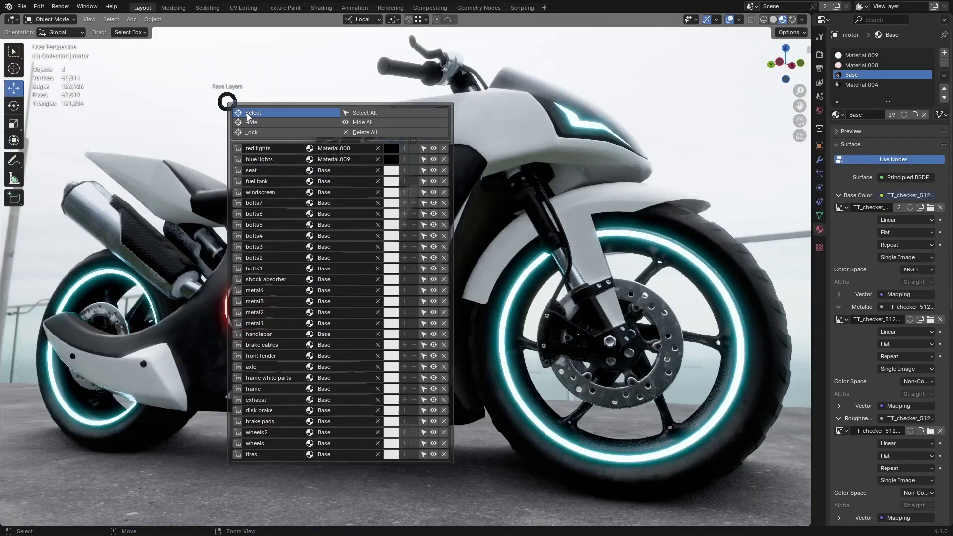
left_click(247, 114)
key("Tab")
key("ctrl+Tab")
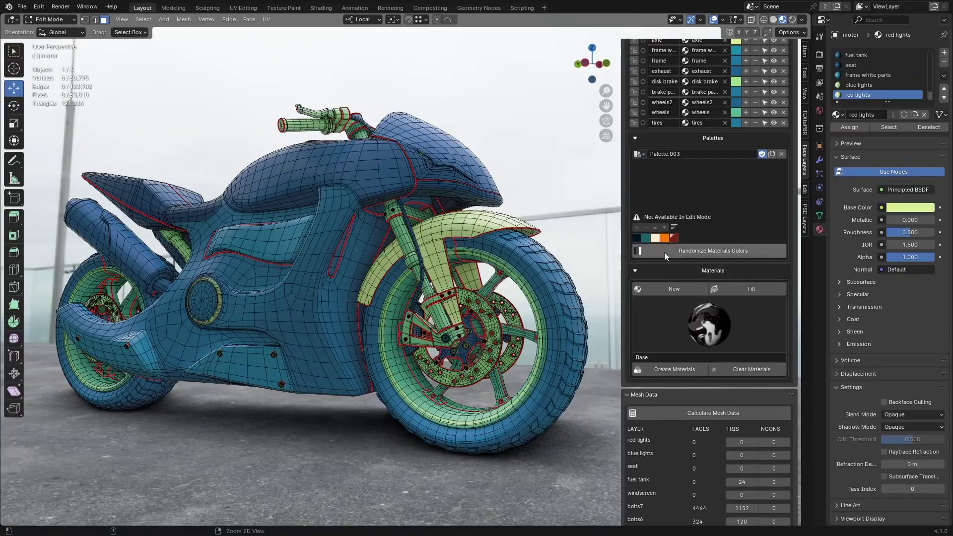
Step: Randomize the material colours from the palette and raise layer01 opacity to 1.000
left_click(665, 251)
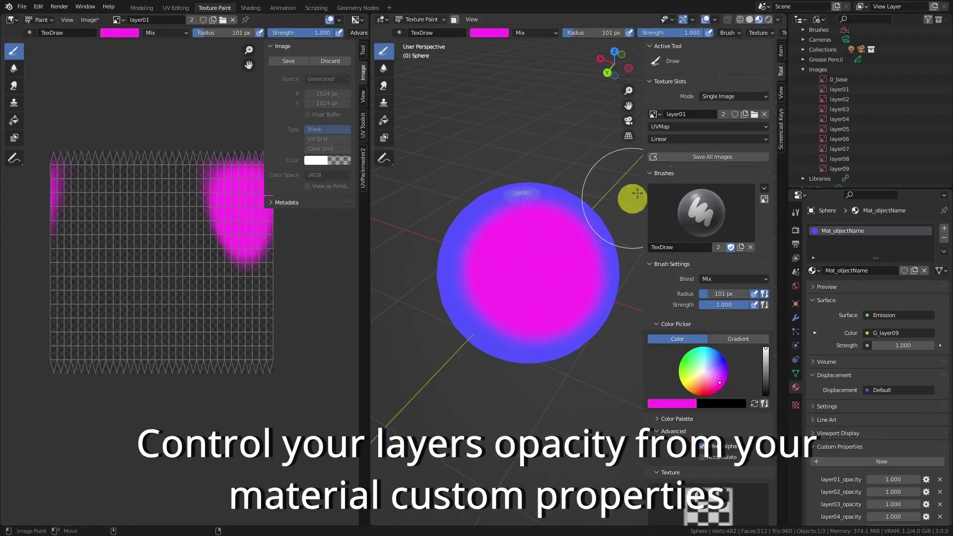
scroll(881, 417, "down", 3)
left_click_drag(878, 418, 914, 417)
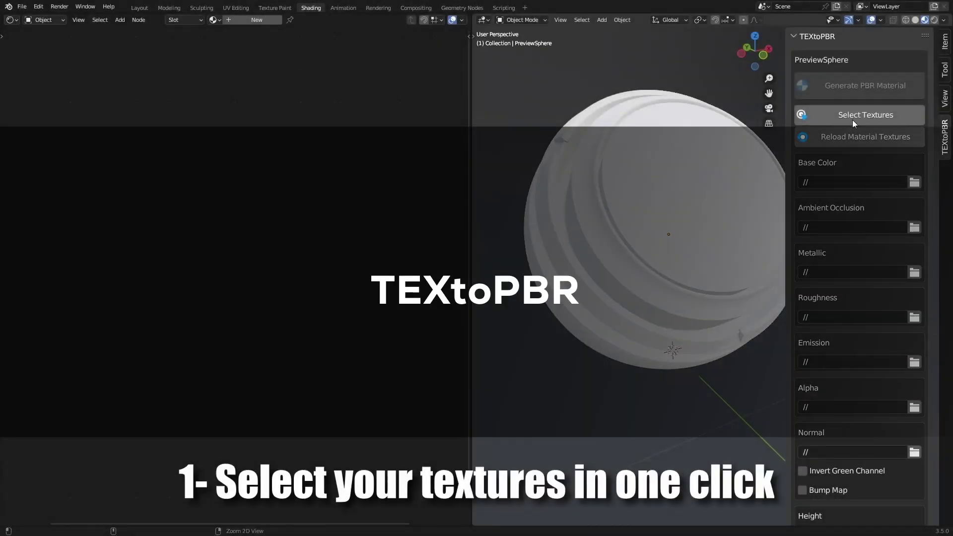
Step: Load the PreviewSphere texture maps, invert the normal's green channel and generate TEXtoPBR_mat
left_click(855, 122)
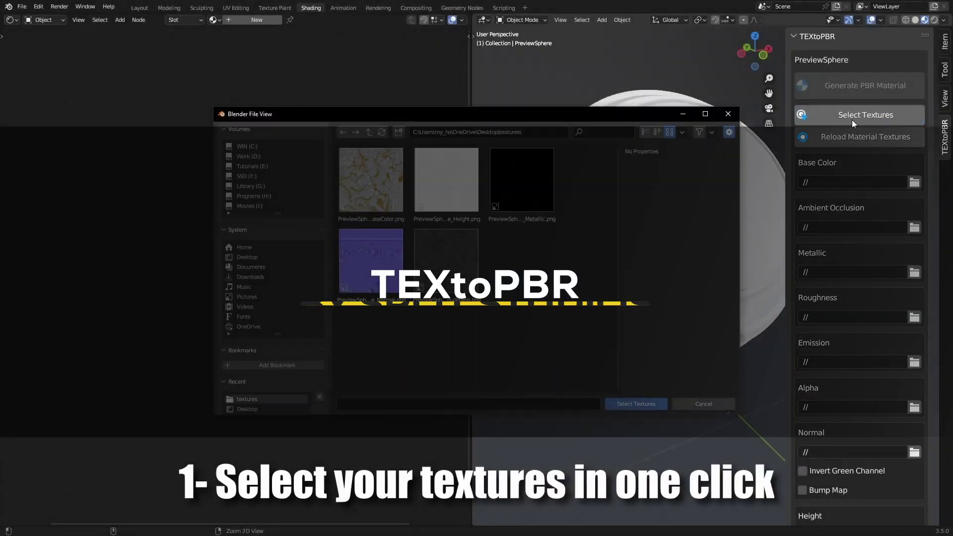
left_click(631, 403)
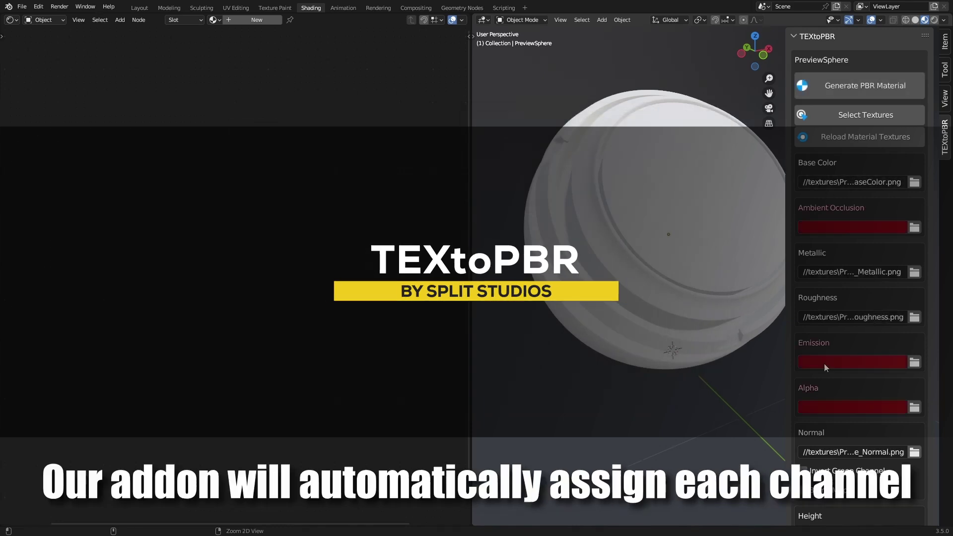
scroll(857, 421, "down", 2)
left_click(802, 443)
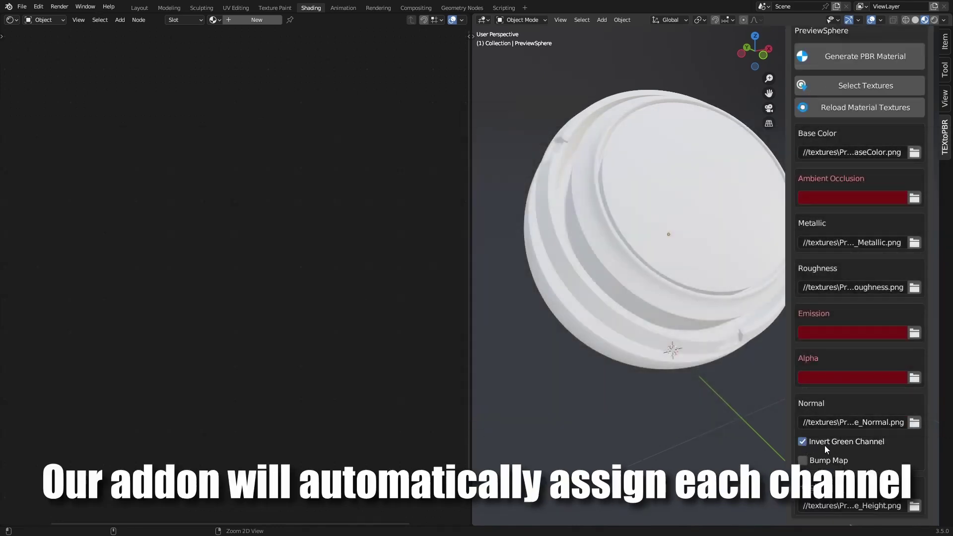
left_click(840, 57)
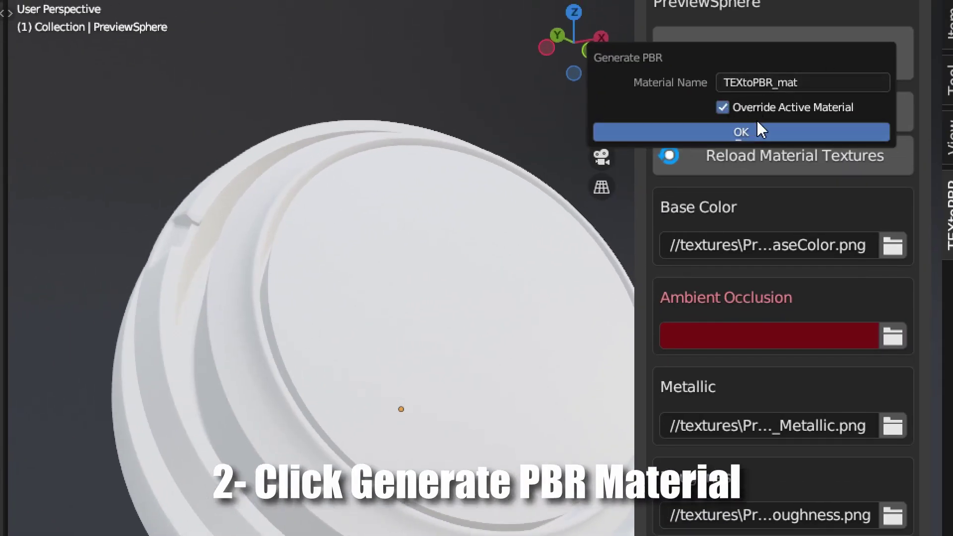
left_click(744, 133)
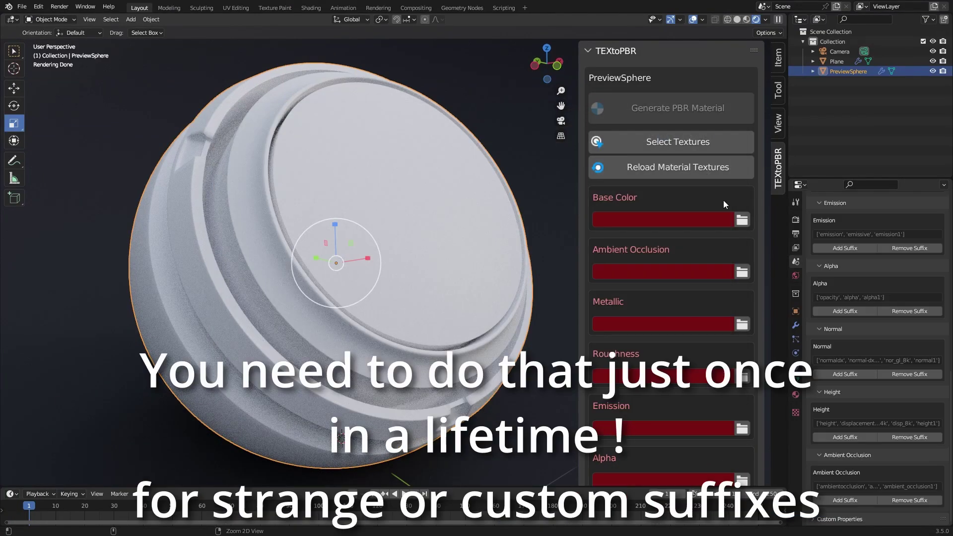
Step: Load the textures5 maps into the channels and generate a PBR material
left_click(670, 143)
left_click(617, 401)
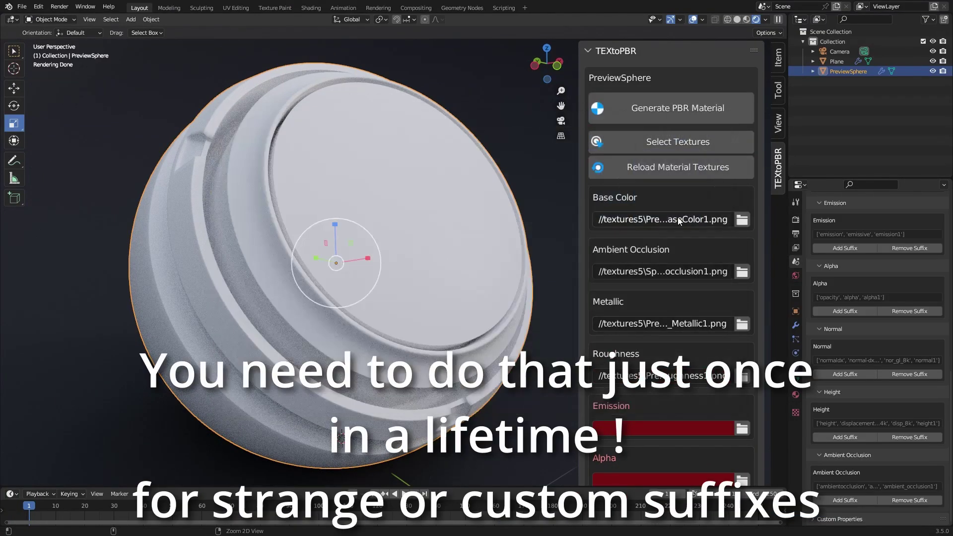
scroll(684, 302, "down", 6)
scroll(600, 390, "up", 8)
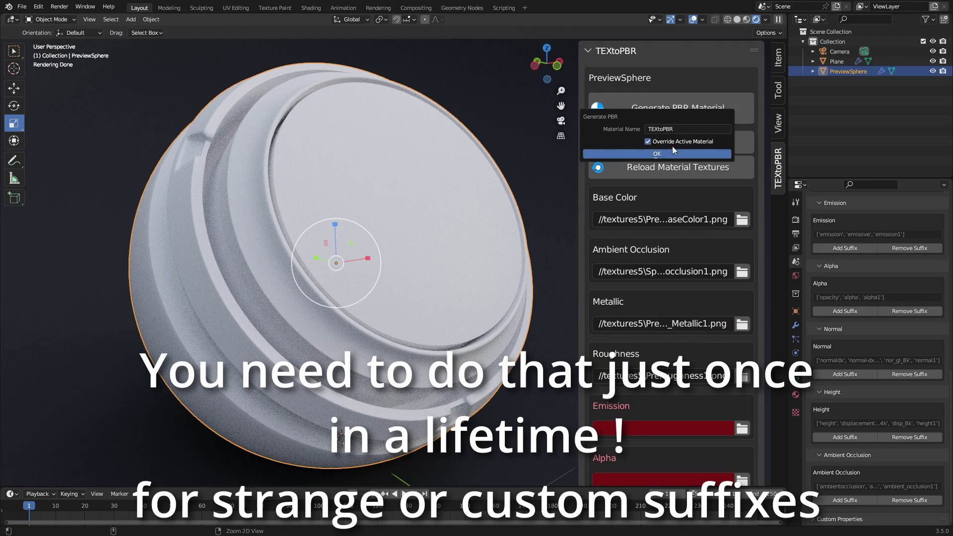
left_click(673, 153)
middle_click_drag(452, 197, 525, 219)
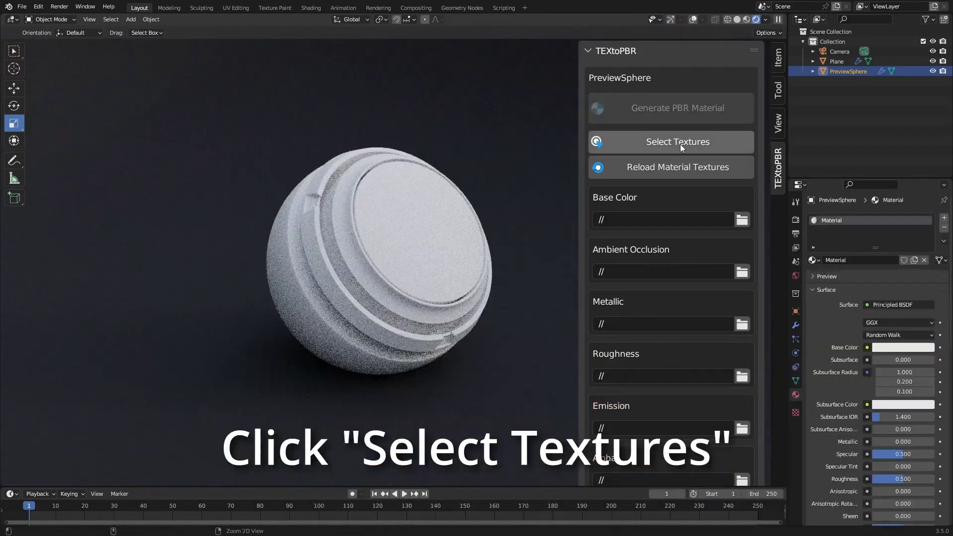
Step: Load all the textures4 PBR maps and invert the normal map's green channel
left_click(678, 143)
left_click_drag(526, 315, 362, 191)
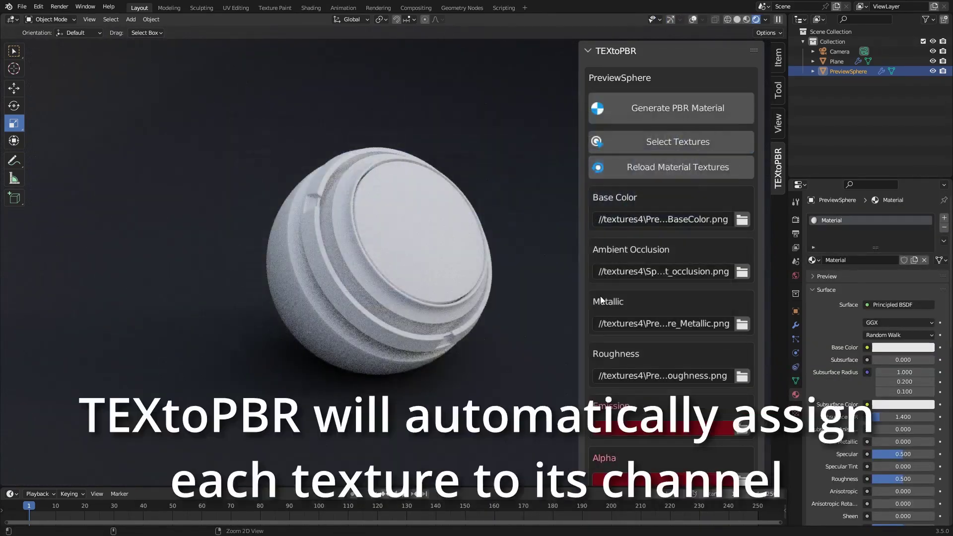
scroll(668, 180, "down", 2)
scroll(664, 314, "down", 5)
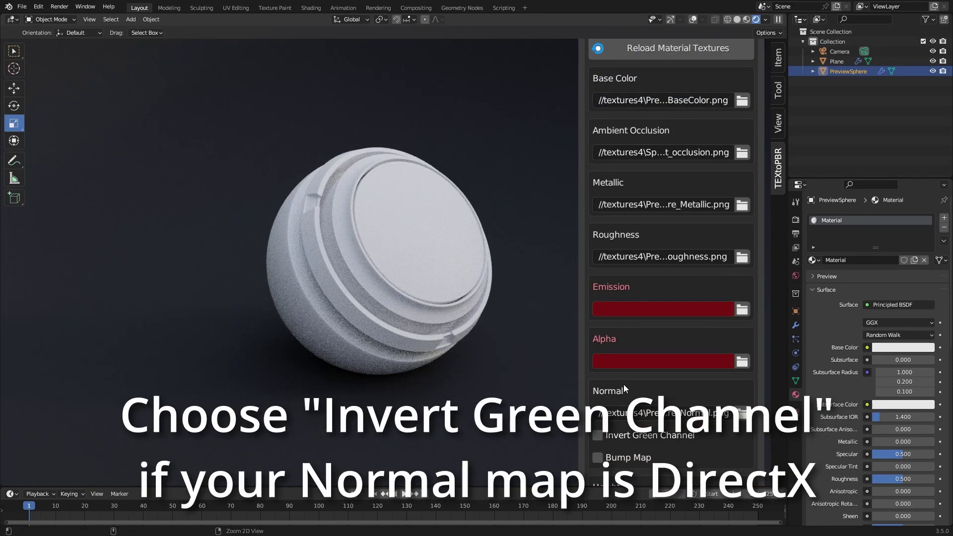
scroll(624, 384, "down", 2)
left_click(598, 389)
Step: Generate the PBR material named 'TEXtoPBR'
scroll(621, 348, "up", 6)
left_click(646, 107)
left_click(680, 129)
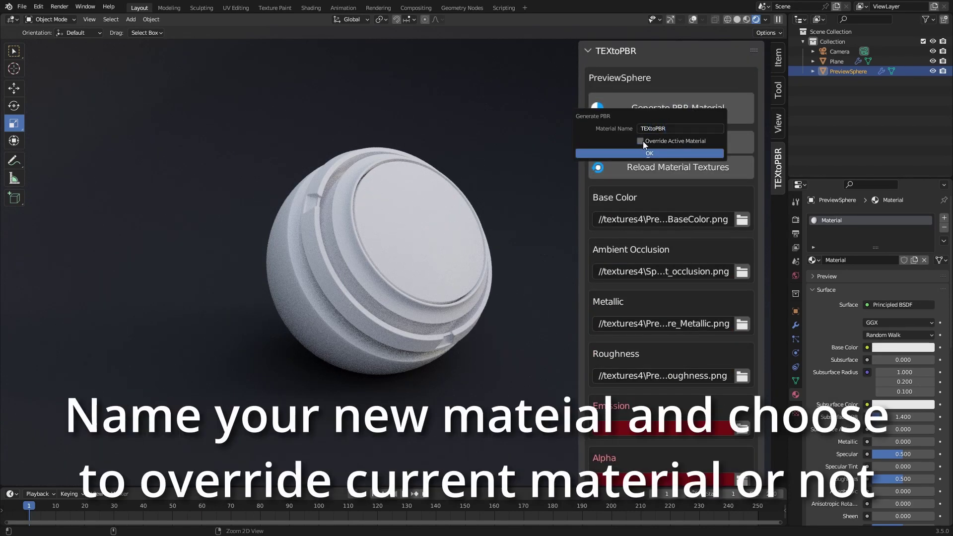
key("Return")
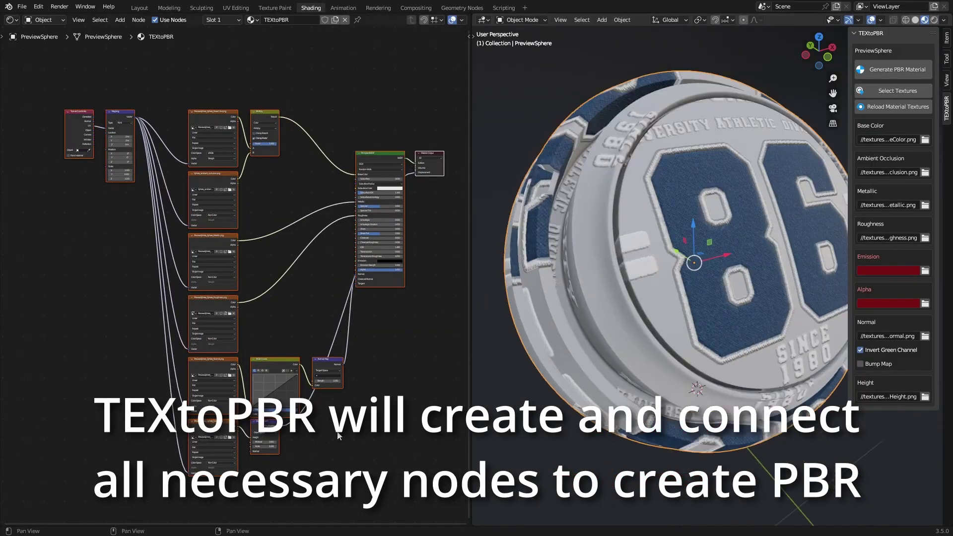
Step: Set the Displacement node's Scale to 0.01
middle_click_drag(318, 437, 333, 459)
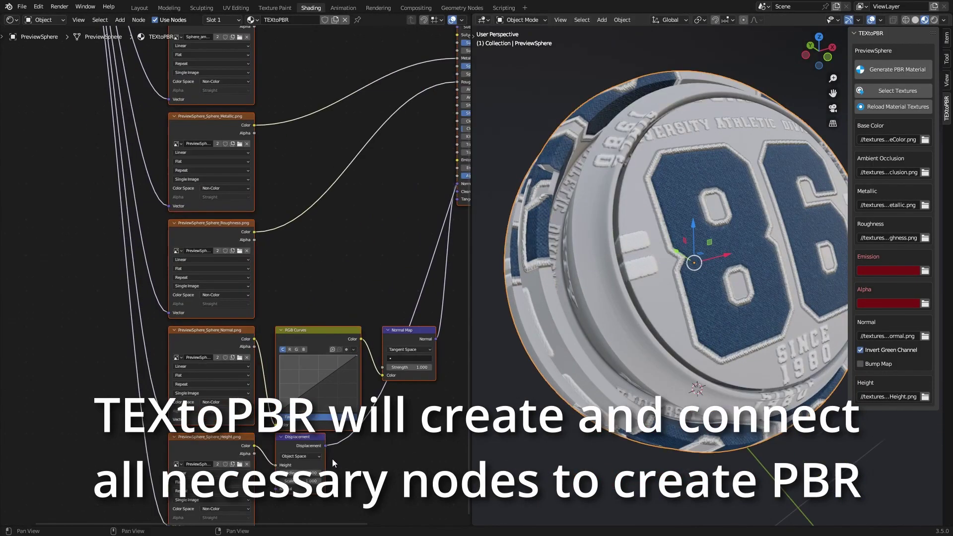
scroll(248, 289, "up", 4)
scroll(260, 297, "down", 3)
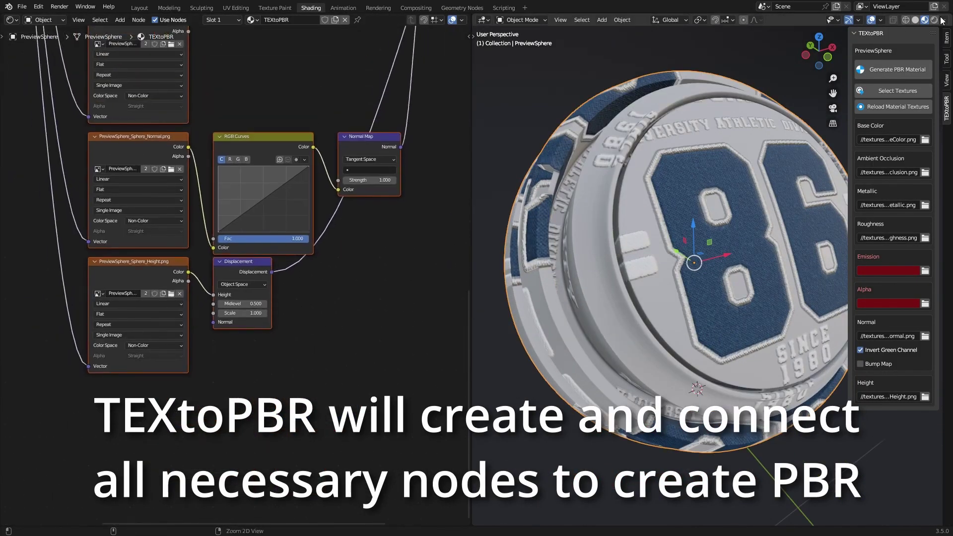
scroll(233, 313, "up", 4)
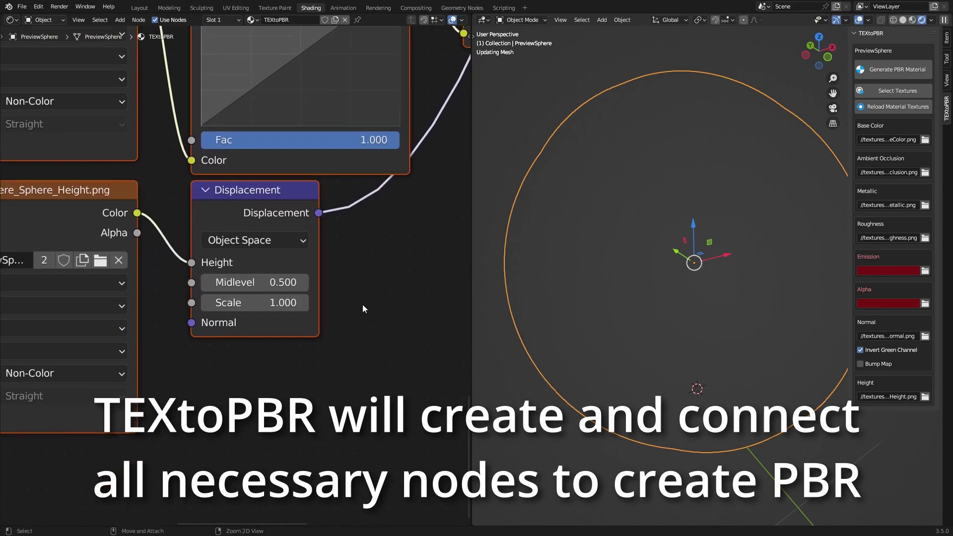
left_click(276, 305)
type("0.01")
key("Return")
Step: Adjust the Mapping node's Scale to retile the texture across the sphere
scroll(276, 306, "down", 4)
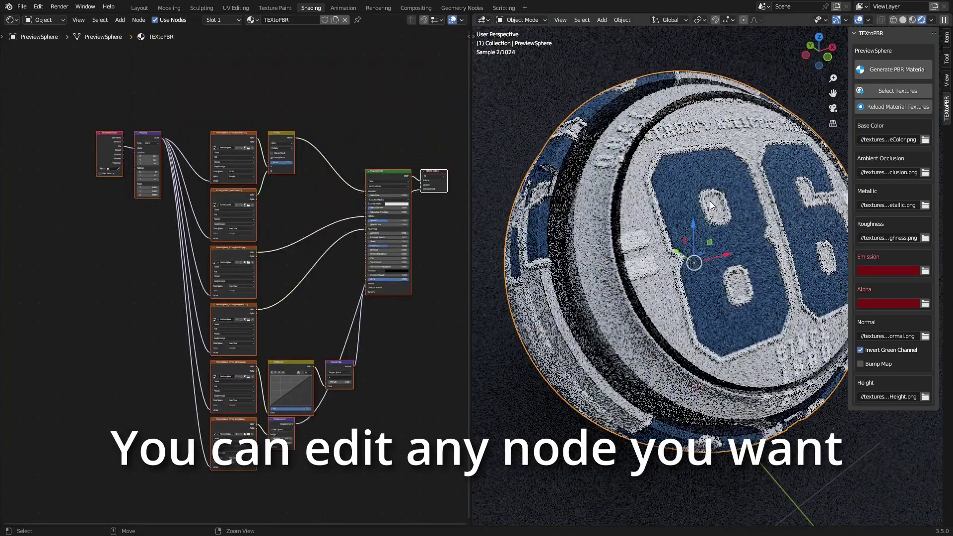
scroll(268, 162, "up", 5)
key("KP_Decimal")
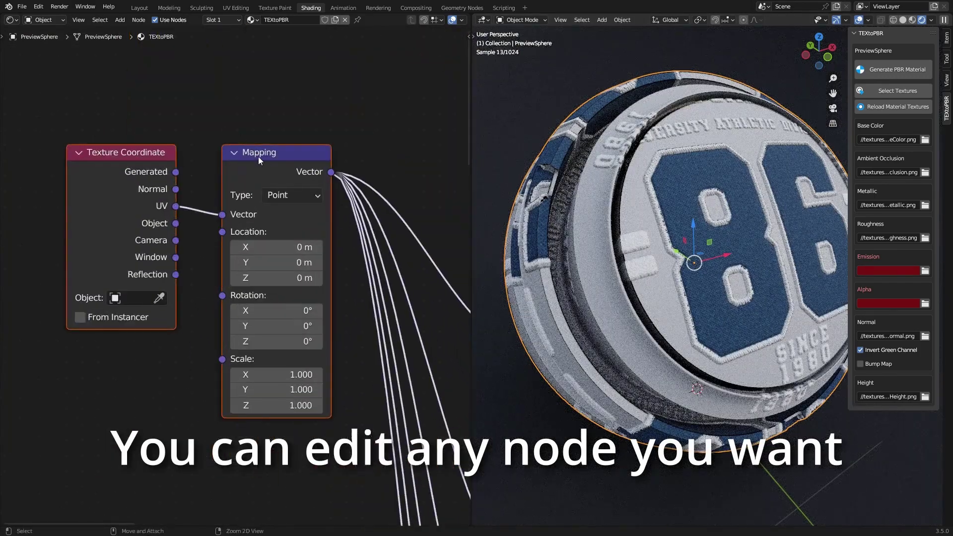
scroll(292, 405, "up", 1)
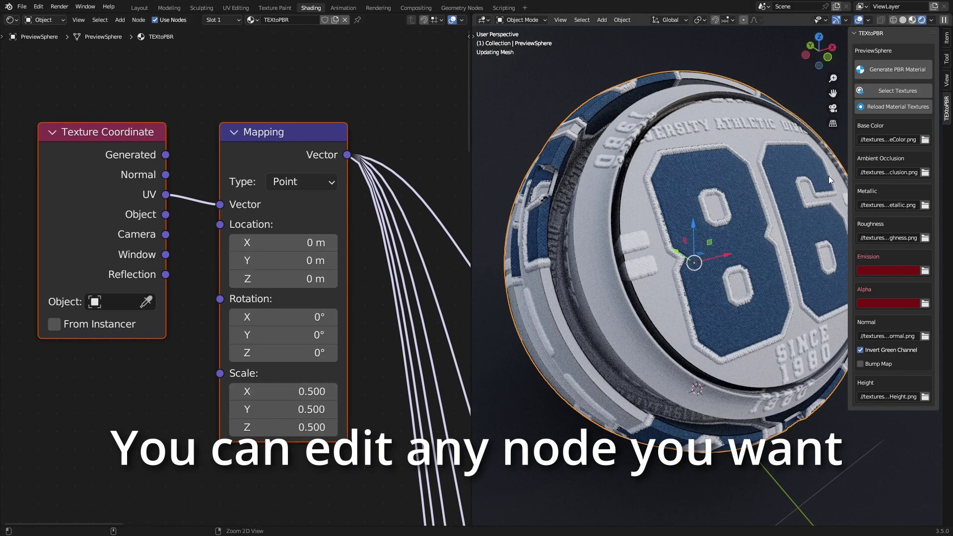
mouse_move(273, 393)
left_mouse_down()
mouse_move(338, 393)
mouse_move(273, 393)
left_mouse_up()
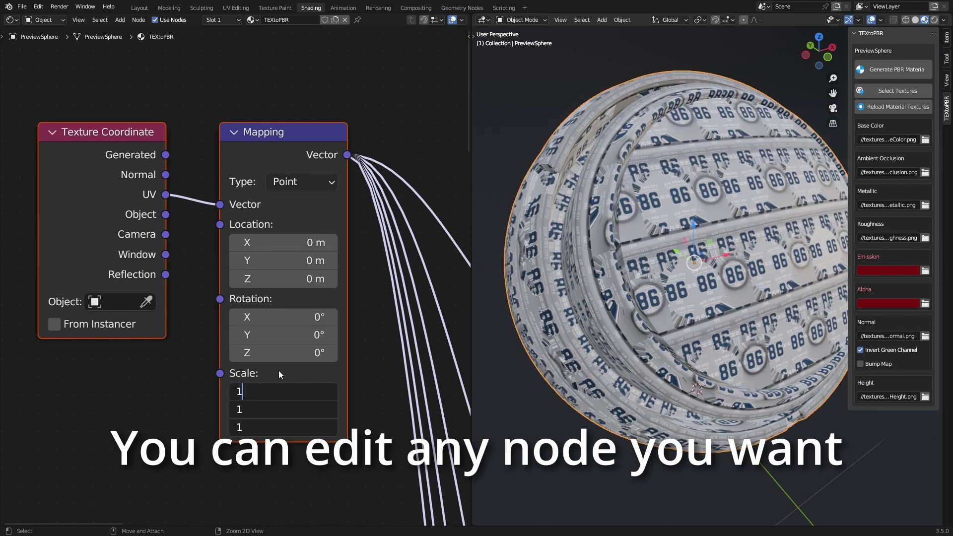
Step: Set Mapping scale to 1, edit Fill layer 1's base colour, then export and reload textures
key("Return")
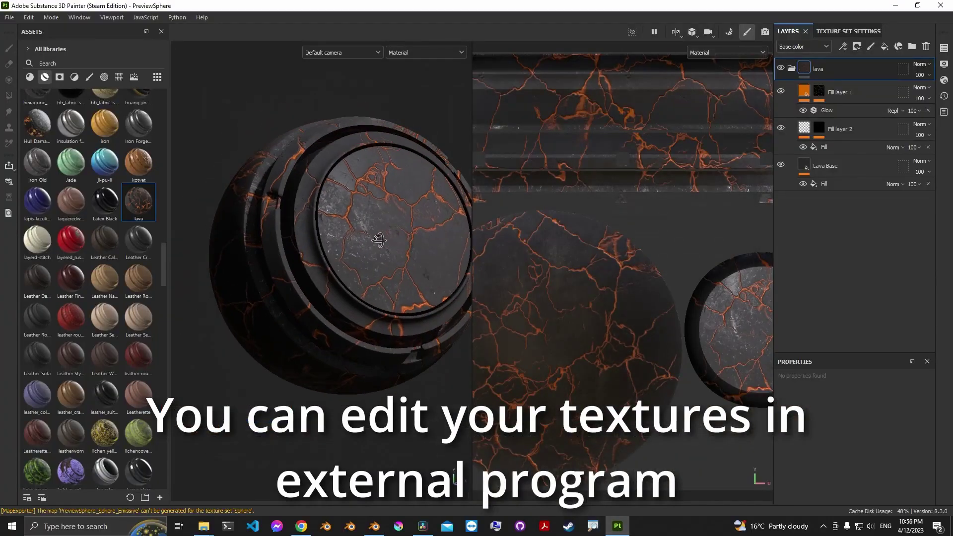
left_click_drag(379, 239, 392, 234, "alt")
left_click(839, 93)
left_click(879, 414)
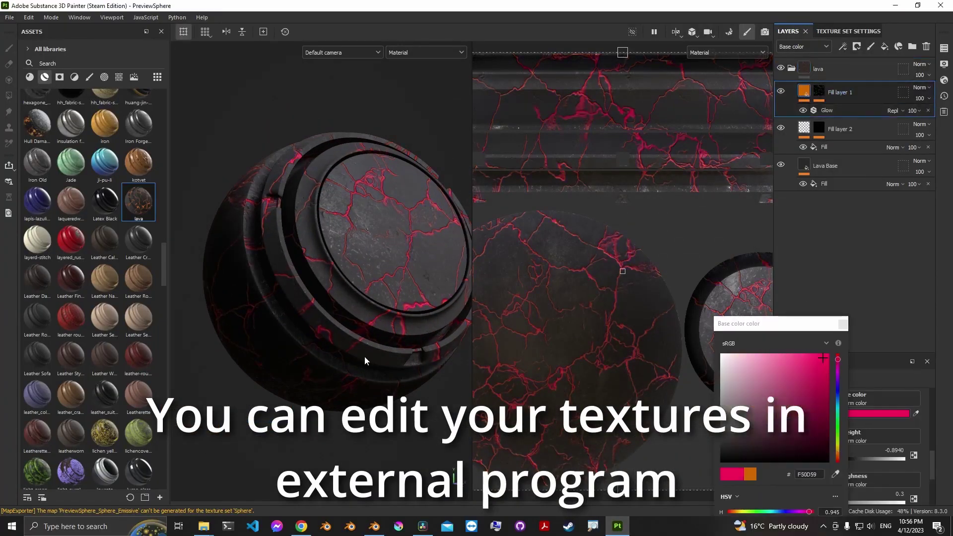
left_click(10, 17)
left_click(29, 141)
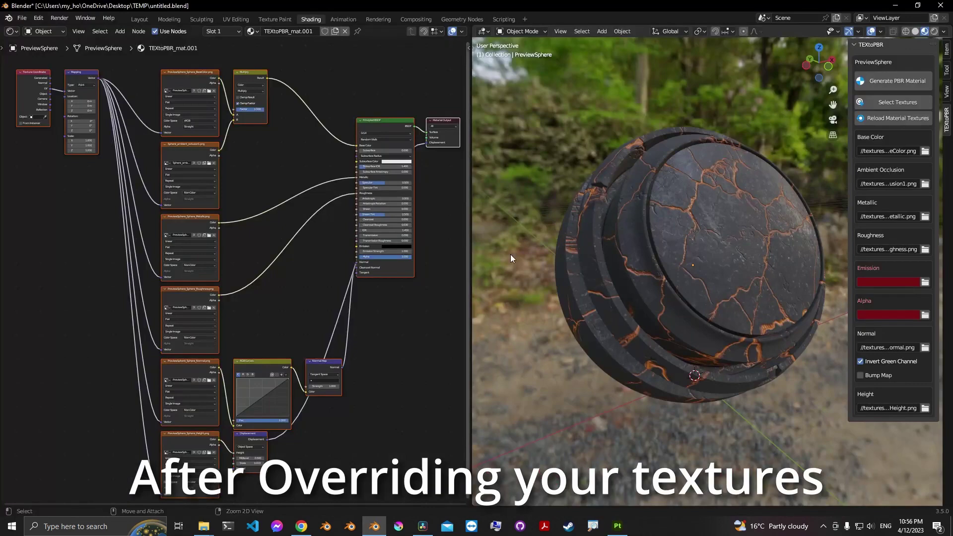
left_click(874, 144)
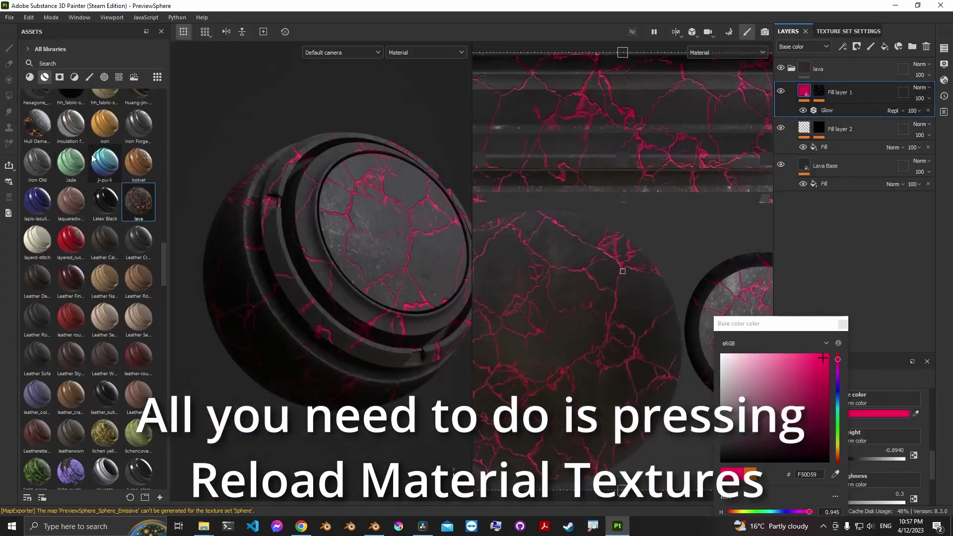
Step: Cover the sphere with kotvet, white-mask it, paint the cap back to lava and re-export
left_click_drag(139, 161, 368, 139)
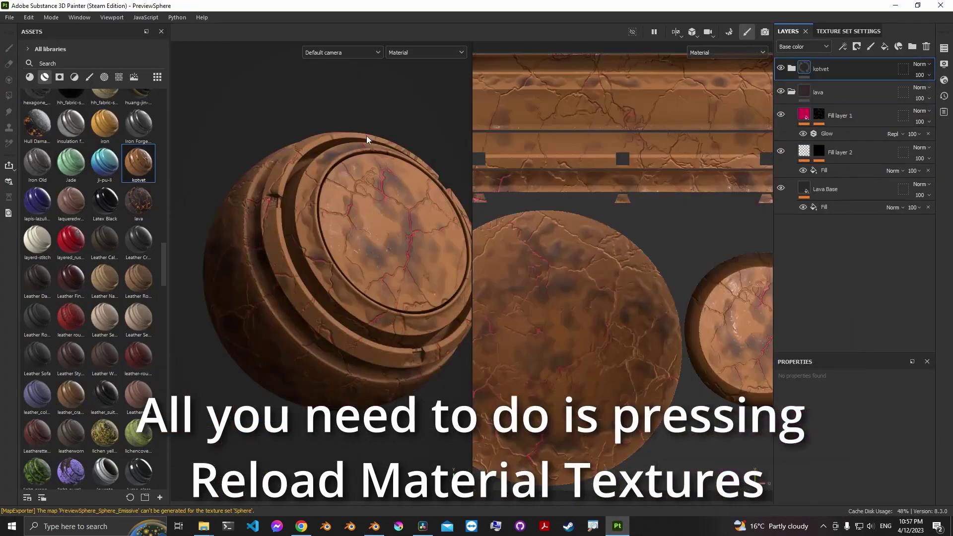
right_click(801, 73)
left_click(860, 79)
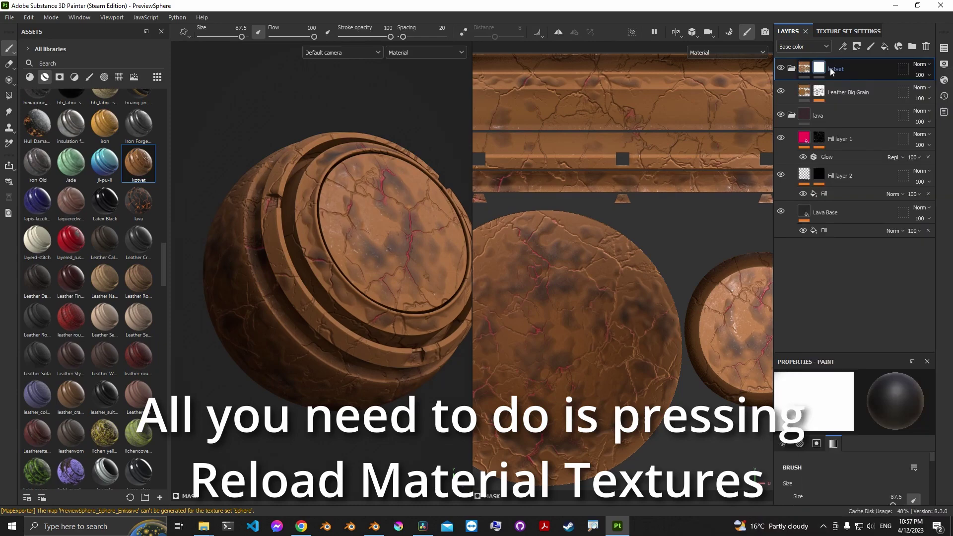
left_click_drag(373, 192, 347, 208)
left_click(10, 17)
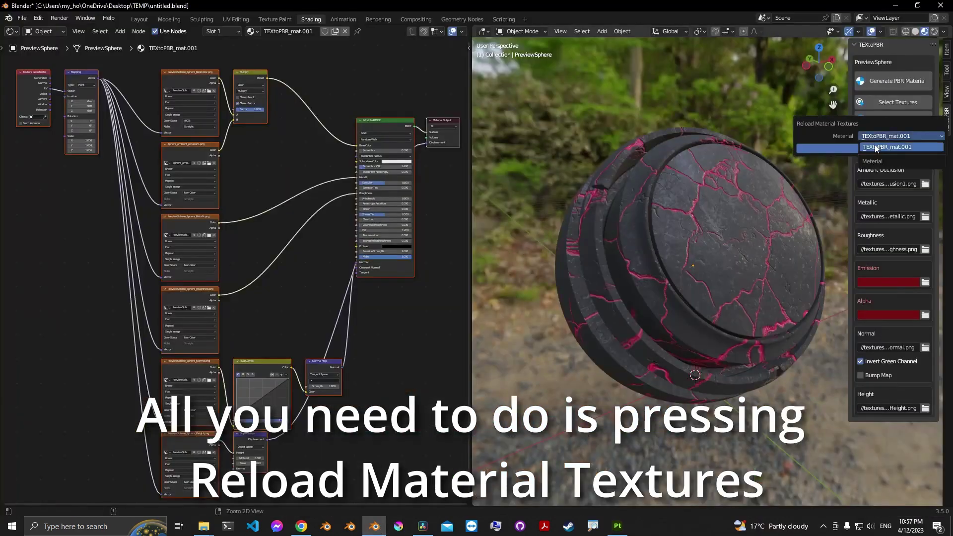
left_click(876, 148)
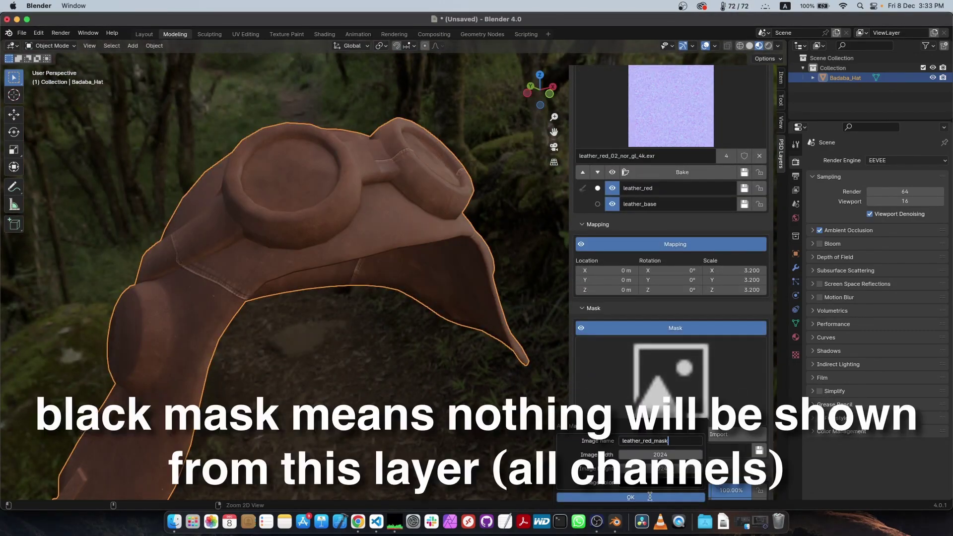
Step: Add the black leather_red_mask and paint white strips on the hat with paint masking enabled
left_click(650, 496)
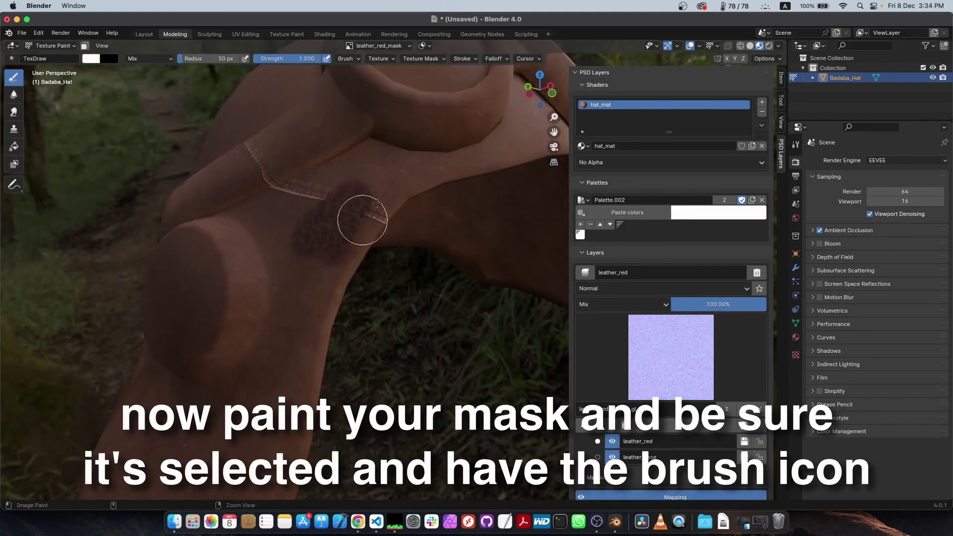
left_click_drag(362, 219, 382, 236)
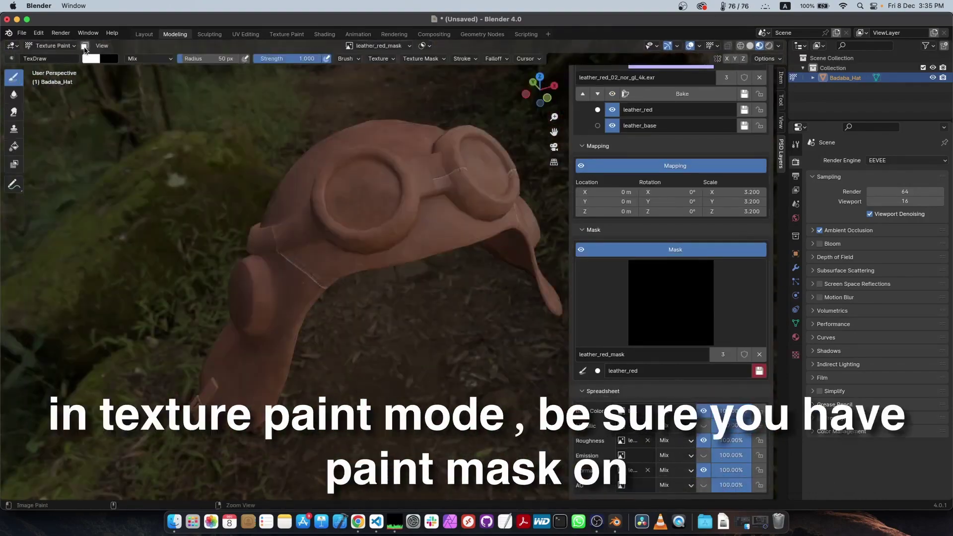
left_click(85, 46)
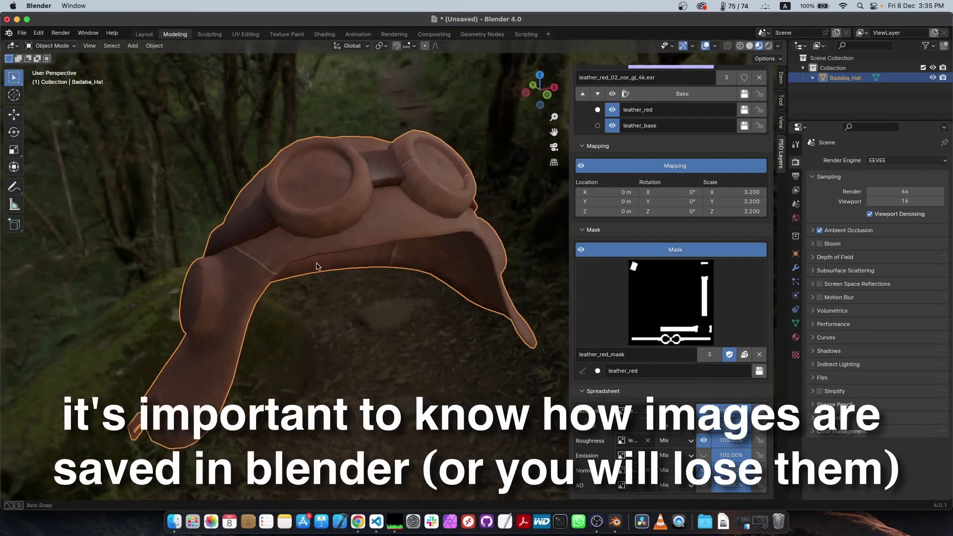
Step: Load an image for the leather_rough layer
scroll(626, 353, "up", 10)
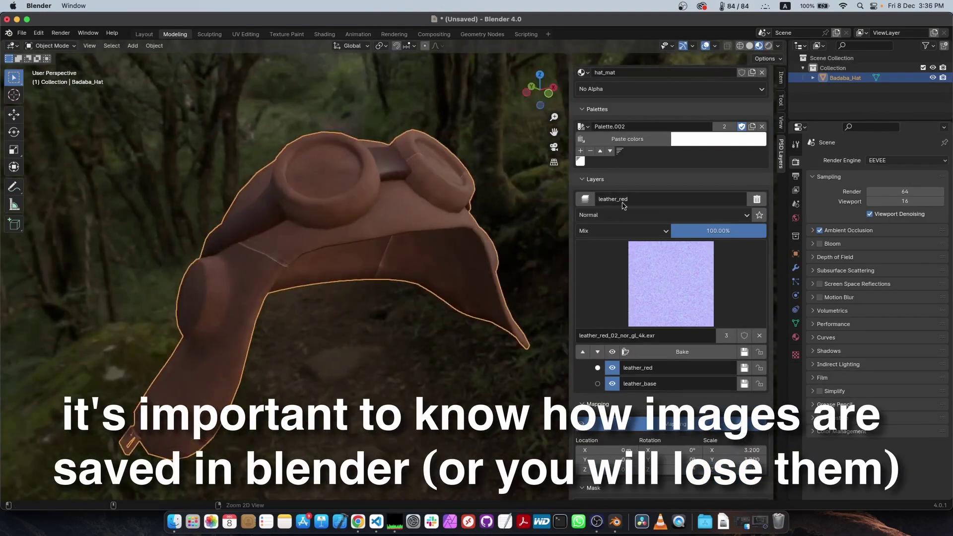
left_click(608, 231)
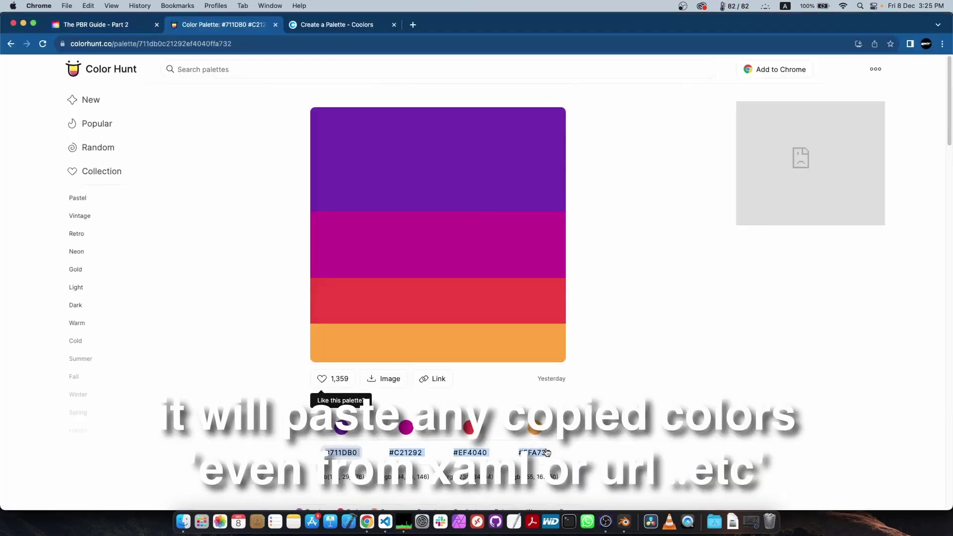
Step: Copy the Color Hunt hex codes and the Coolors palette URL
right_click(547, 452)
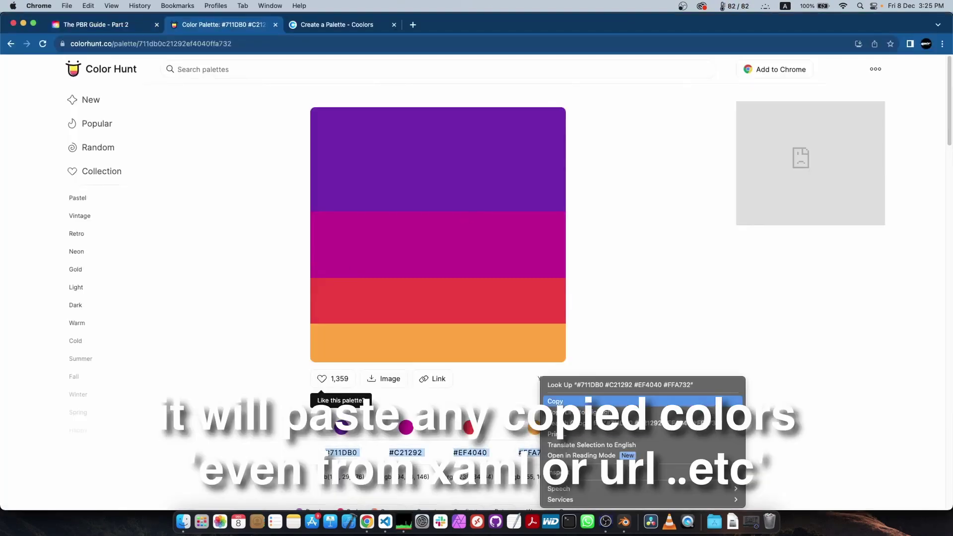
left_click(593, 495)
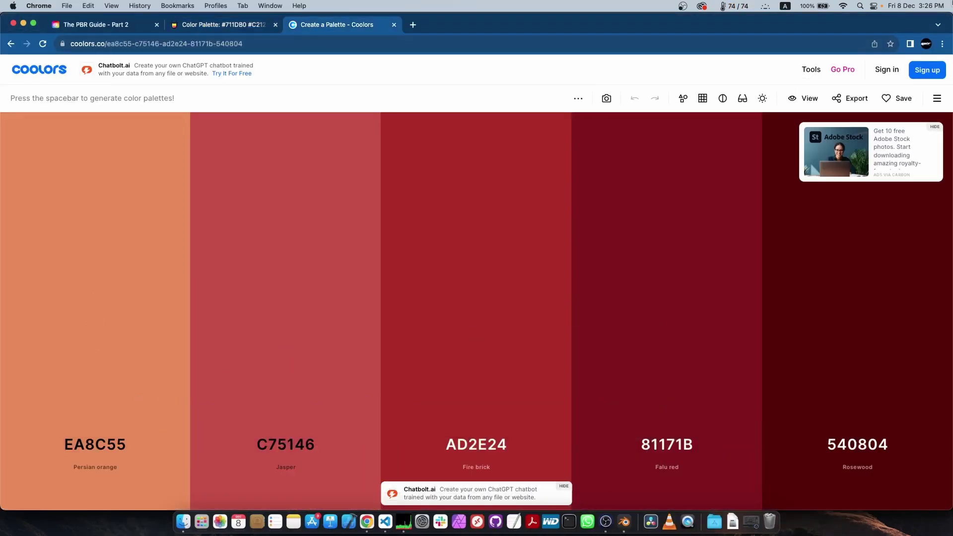
left_click(850, 98)
left_click(394, 221)
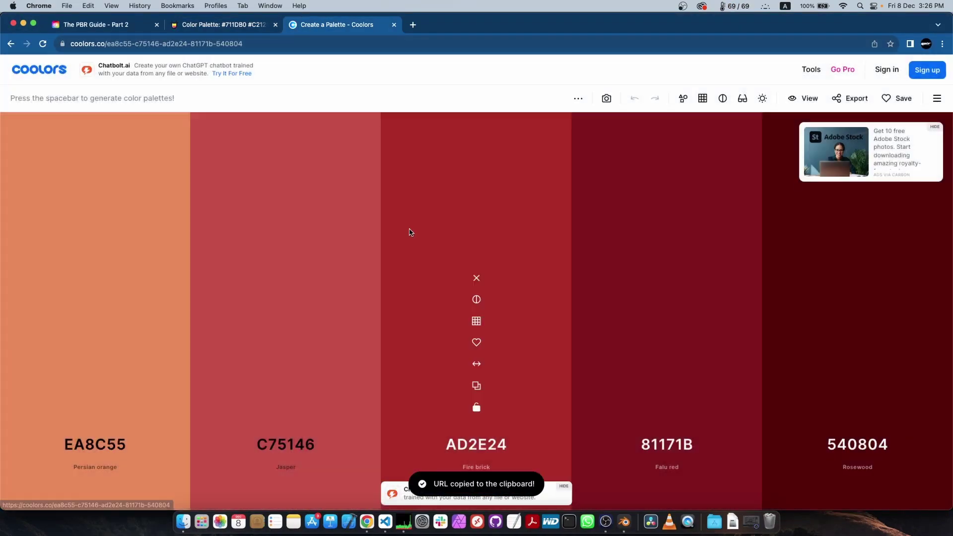
Step: Return to Blender and collapse the filled Palettes section
left_click(625, 521)
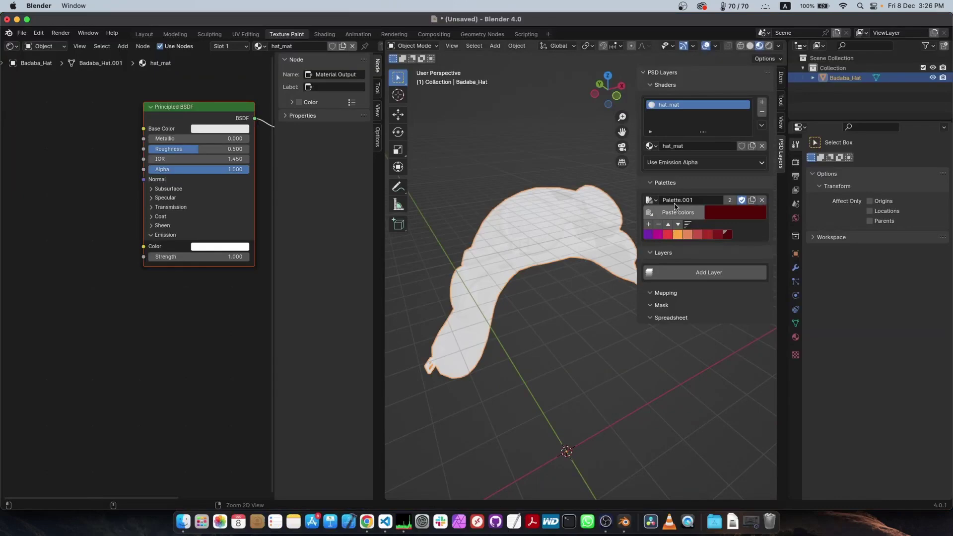
left_click(680, 183)
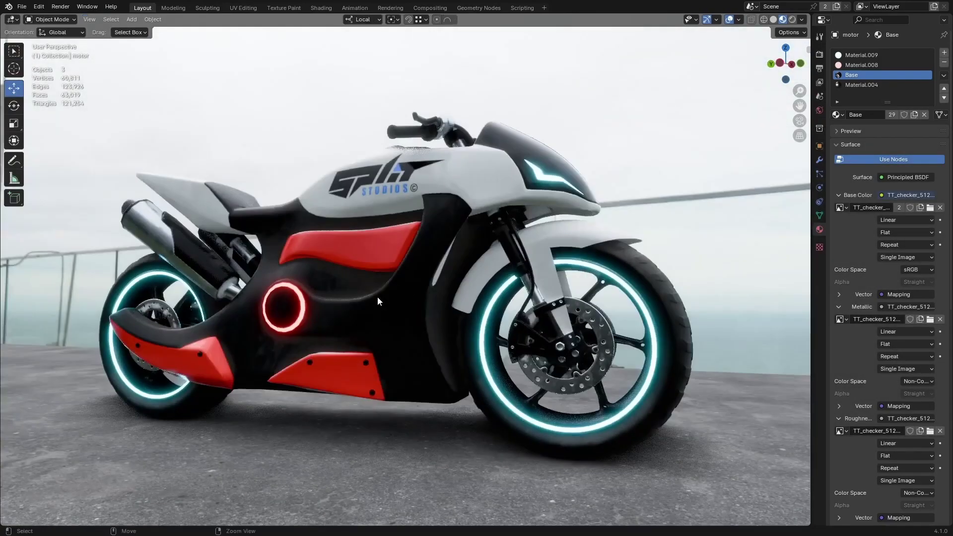
Step: Return the motorbike to Object Mode and randomize its material colours three times
key("ctrl+f")
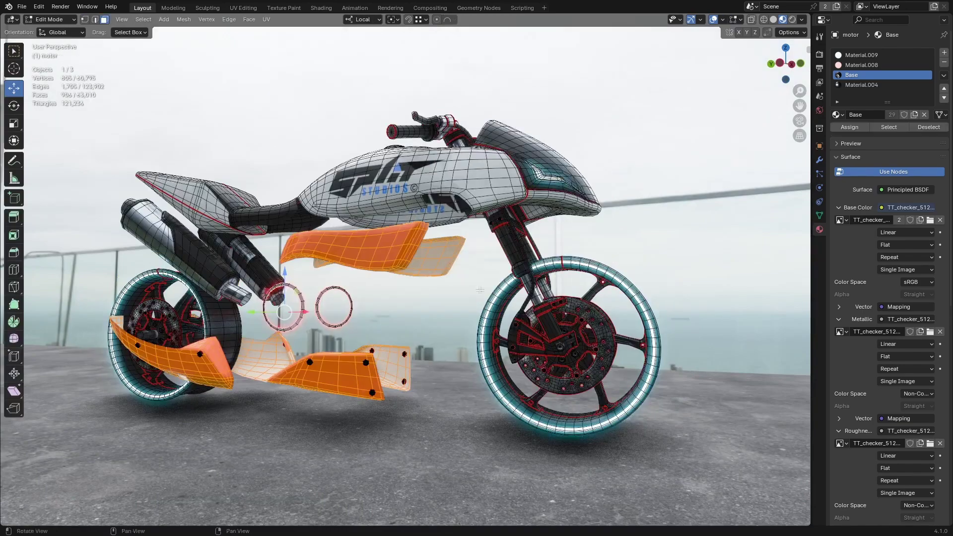
middle_click_drag(467, 298, 474, 279)
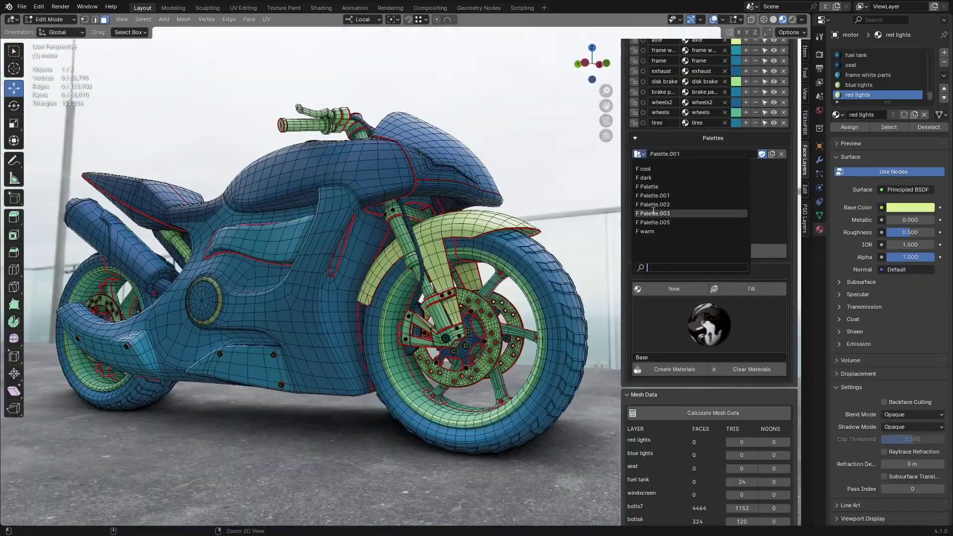
left_click(664, 253)
left_click(664, 252)
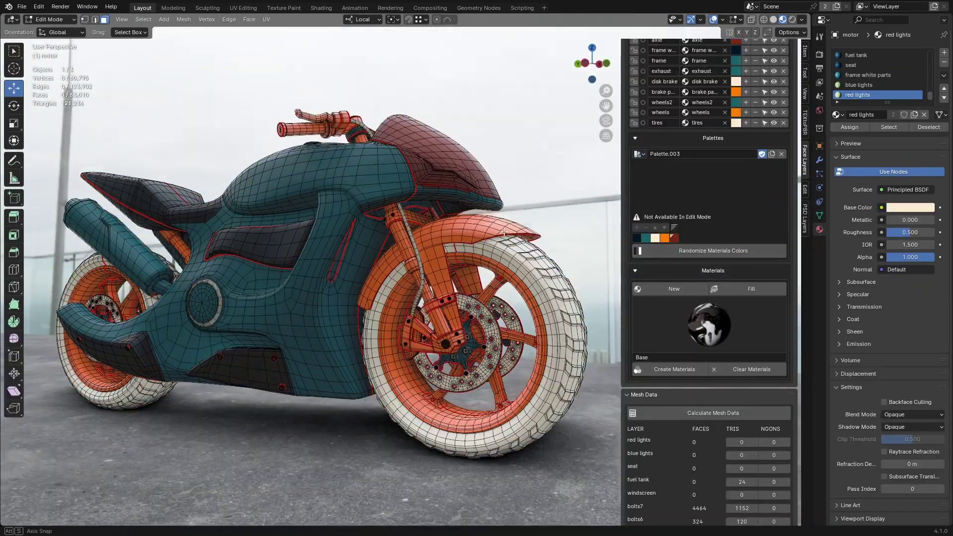
left_click(664, 251)
scroll(641, 124, "up", 8)
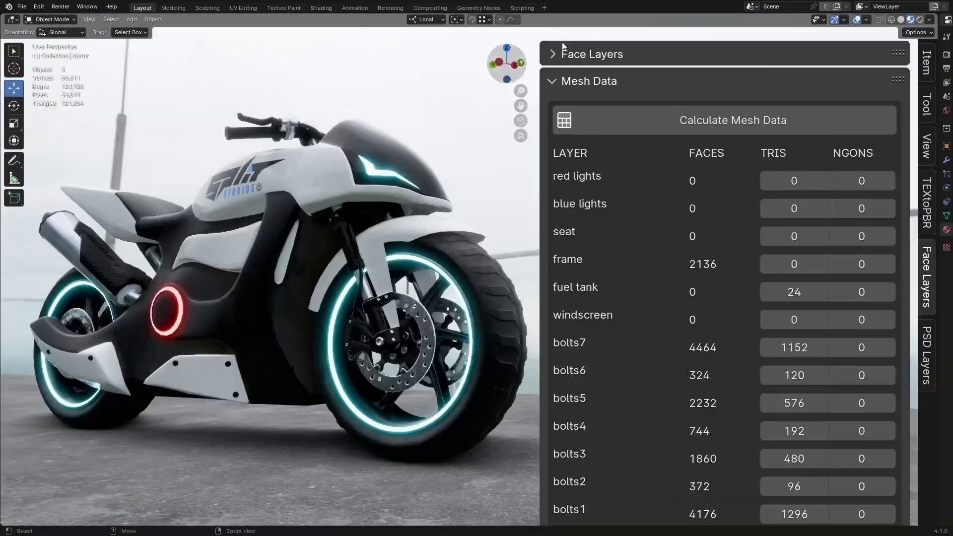
Step: Toggle select and hide on the seat, windscreen and bolts7 layers; lock rows FaceLayer through seat
left_click(563, 46)
left_click(843, 359)
left_click(863, 359)
left_click(862, 294)
left_click(843, 381)
left_click(863, 381)
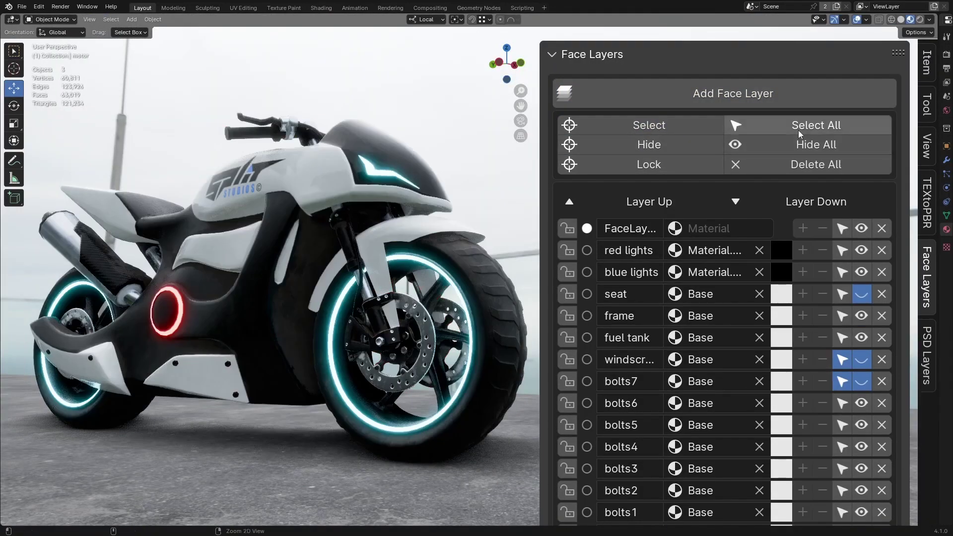
left_click(816, 125)
mouse_move(567, 228)
left_mouse_down()
mouse_move(567, 294)
mouse_move(568, 229)
left_mouse_up()
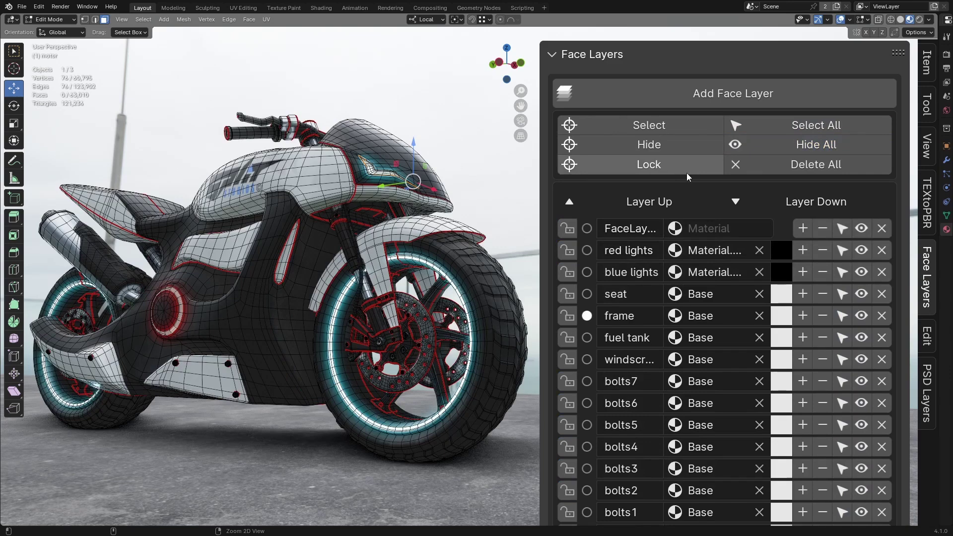
Step: Move the frame layer up and back, then give it a new purple material
left_click(650, 201)
left_click(817, 202)
left_click(715, 338)
left_click(702, 251)
left_click(782, 337)
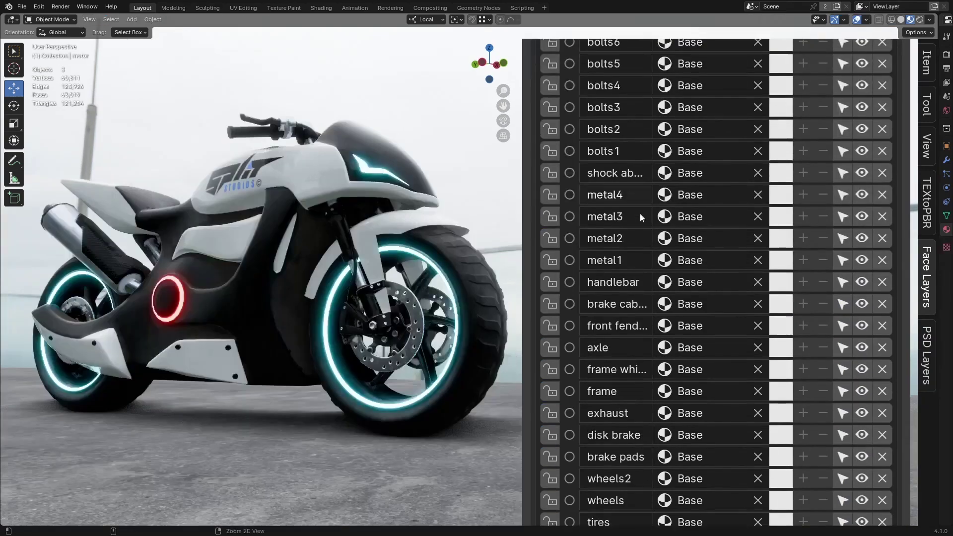
scroll(639, 213, "down", 10)
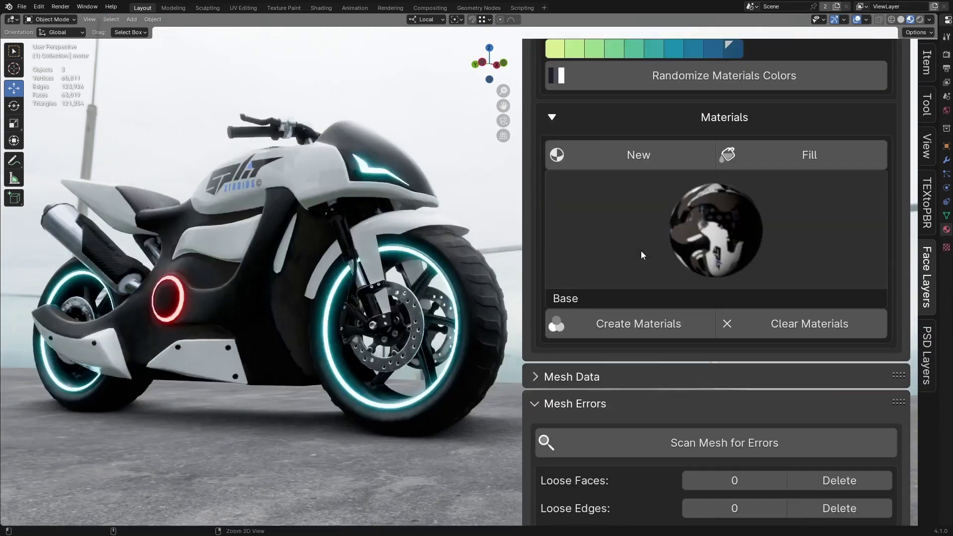
Step: Fill the whole bike with Material.001, then create random Principled BSDF materials for every layer
left_click(725, 211)
left_click(634, 415)
left_click(809, 155)
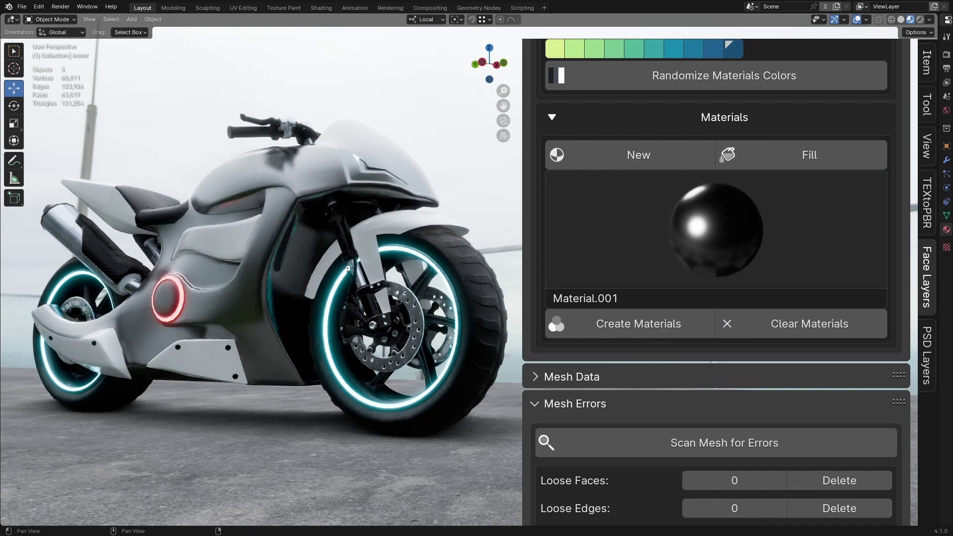
left_click(632, 332)
left_click(688, 326)
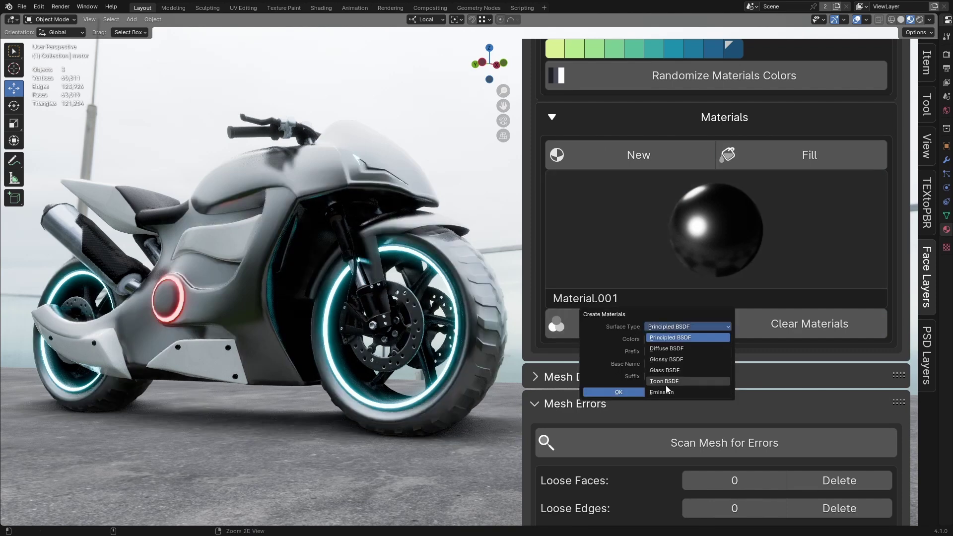
left_click(665, 340)
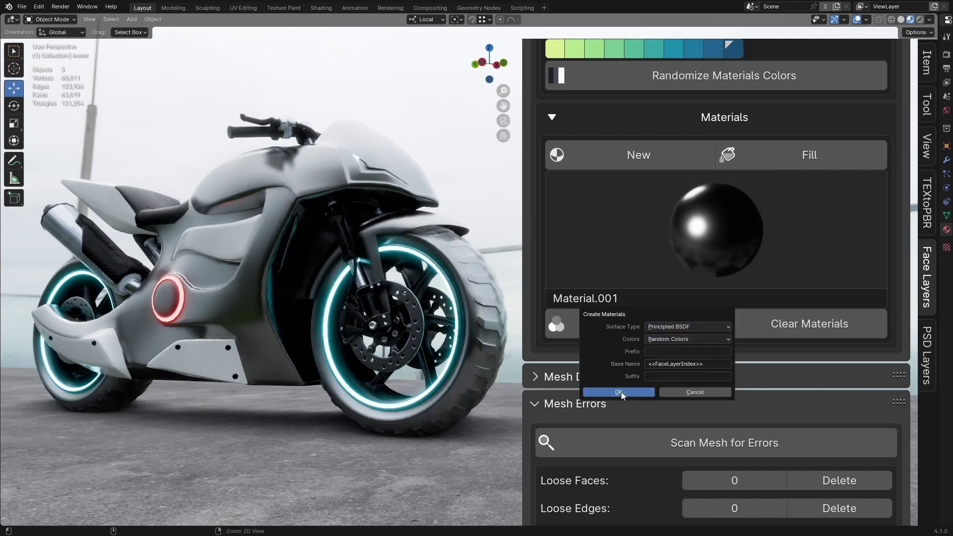
key("Return")
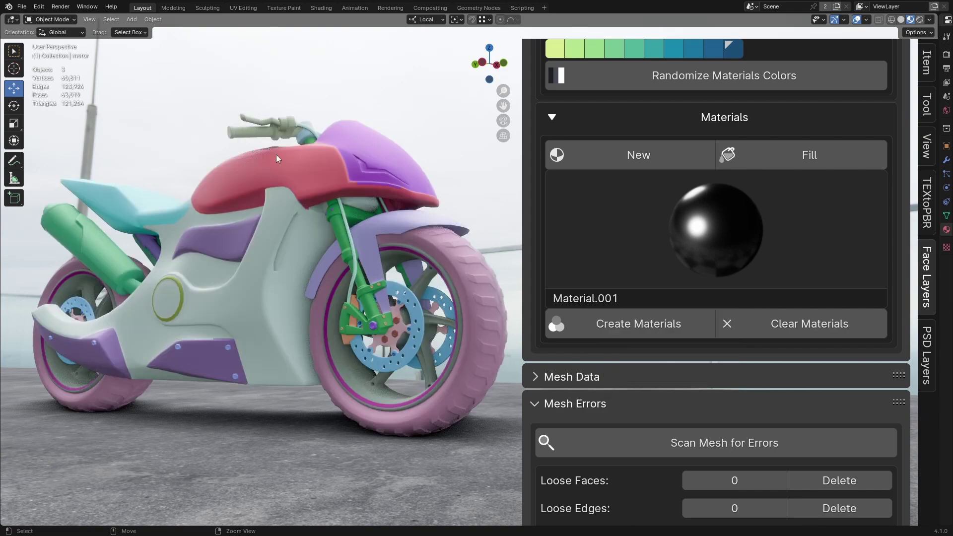
Step: Paste the copied hex colours into the palette and recolour the bike from it several times
left_click(802, 325)
left_click(791, 343)
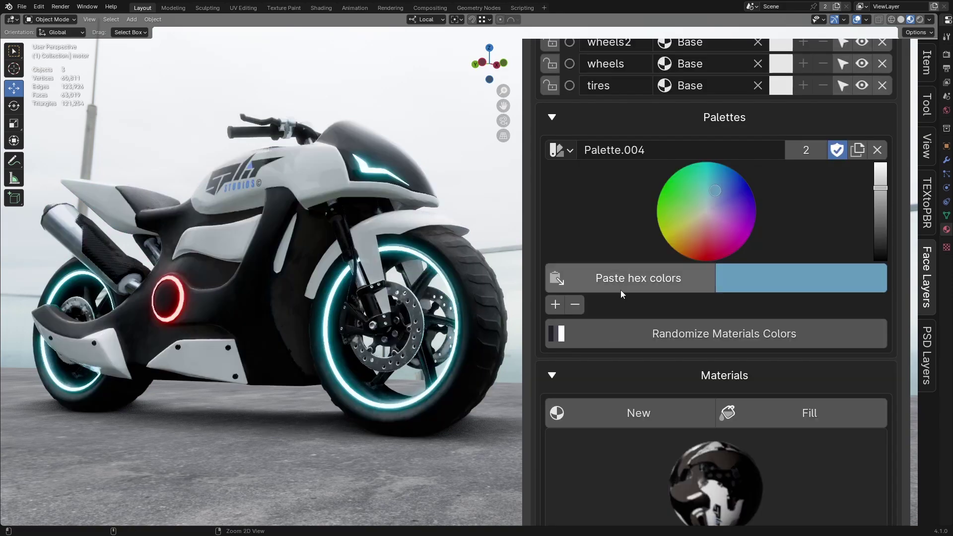
left_click(622, 286)
left_click(627, 321)
scroll(712, 294, "down", 4)
left_click(712, 294)
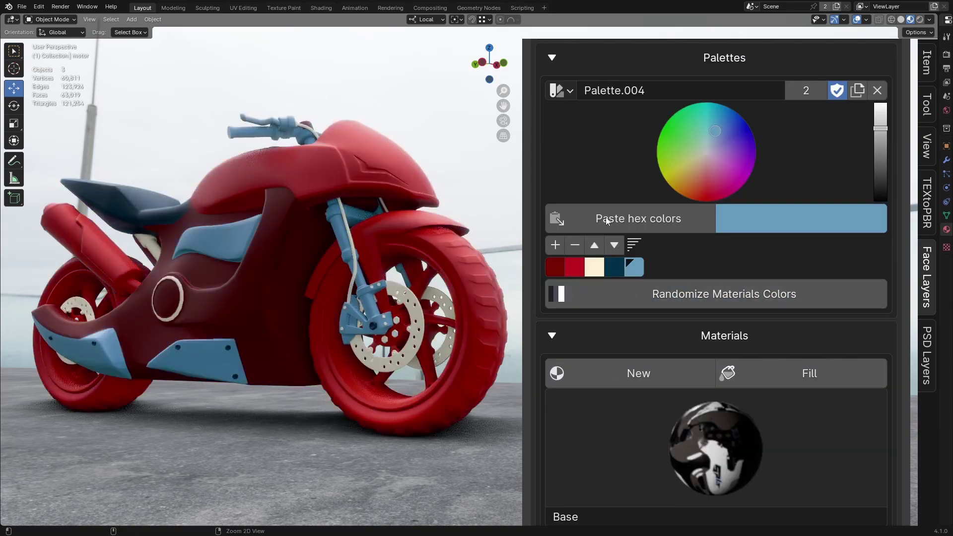
scroll(606, 219, "up", 3)
Step: Recolour the bike from the dark palette, Palette.004, then green-blue Palette.005; collapse Face Layers and Mesh Data
left_click(559, 150)
left_click(576, 195)
left_click(652, 356)
left_click(560, 150)
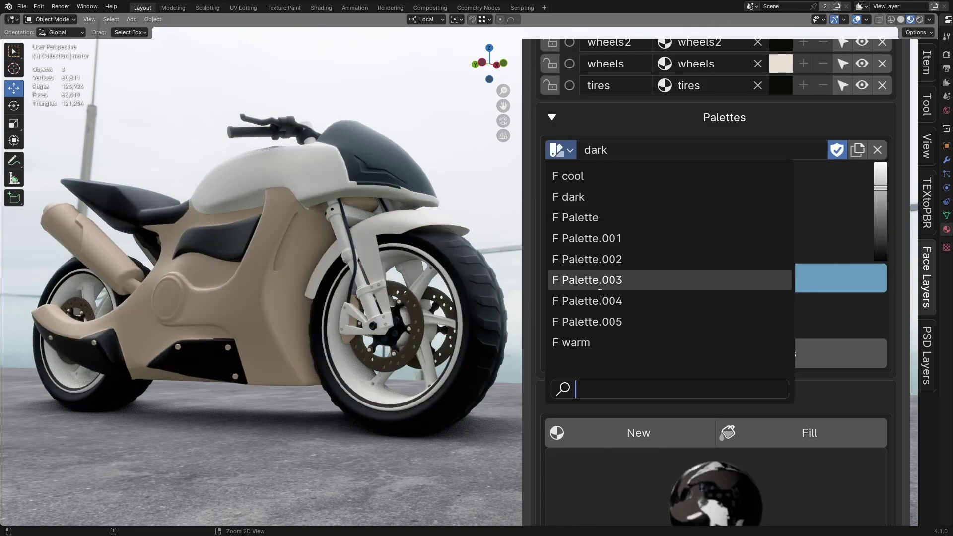
left_click(596, 299)
left_click(645, 357)
left_click(560, 150)
left_click(598, 324)
left_click(669, 356)
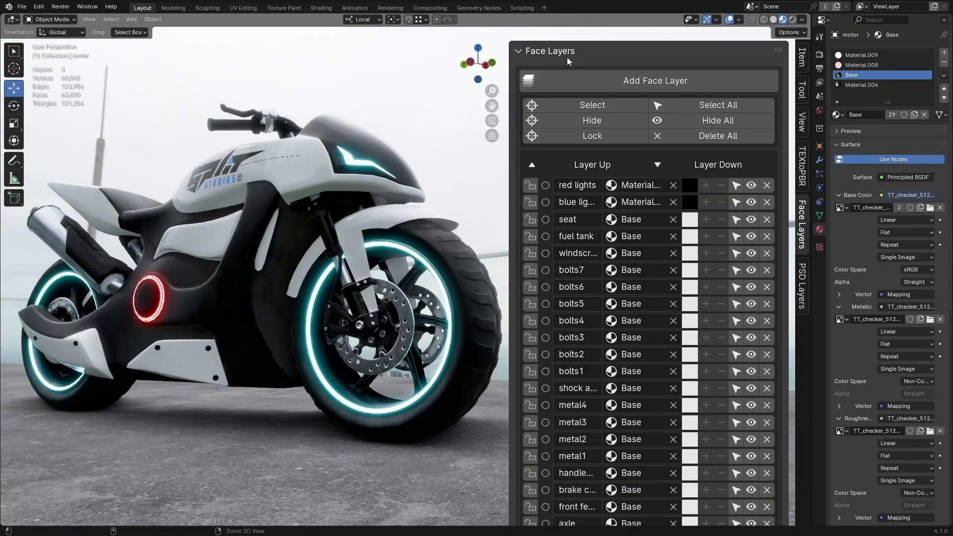
left_click(567, 55)
left_click(559, 72)
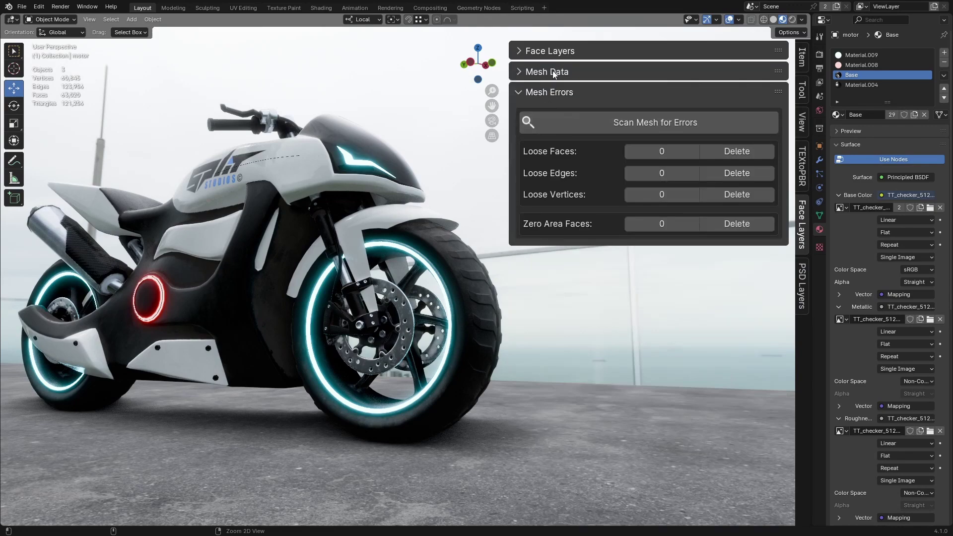
Step: Scan the bike mesh for errors and select its 26 loose edges and 3 loose vertices
left_click(622, 124)
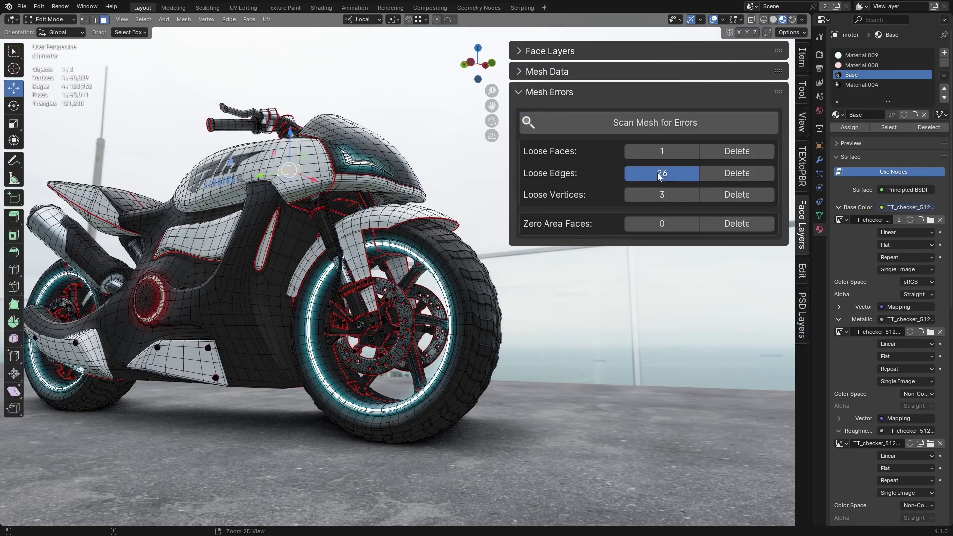
left_click(660, 175)
left_click(654, 196)
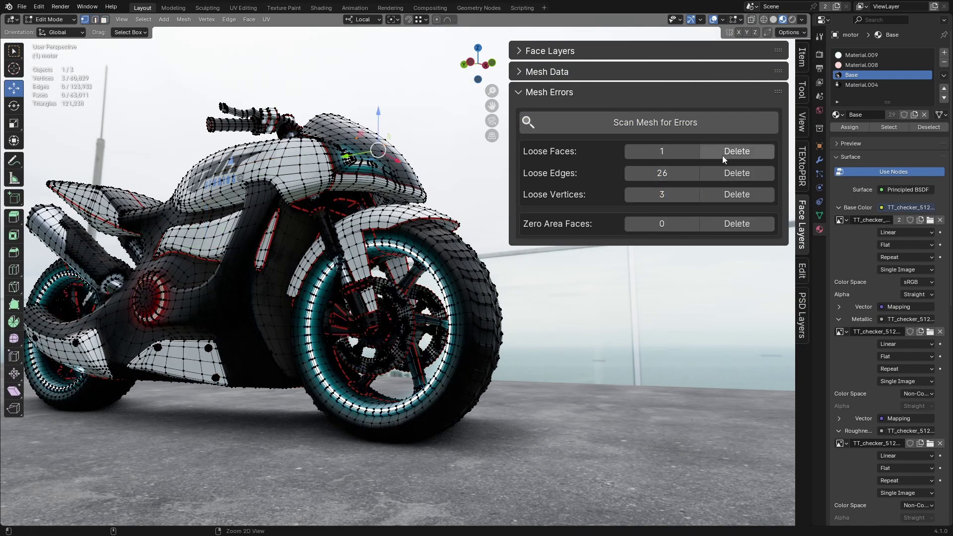
Step: Select problem faces per layer: fuel tank 24 tris, bolts7 1152, bolts5 576, exhaust 12 ngons, handlebar 24 tris
left_click(586, 72)
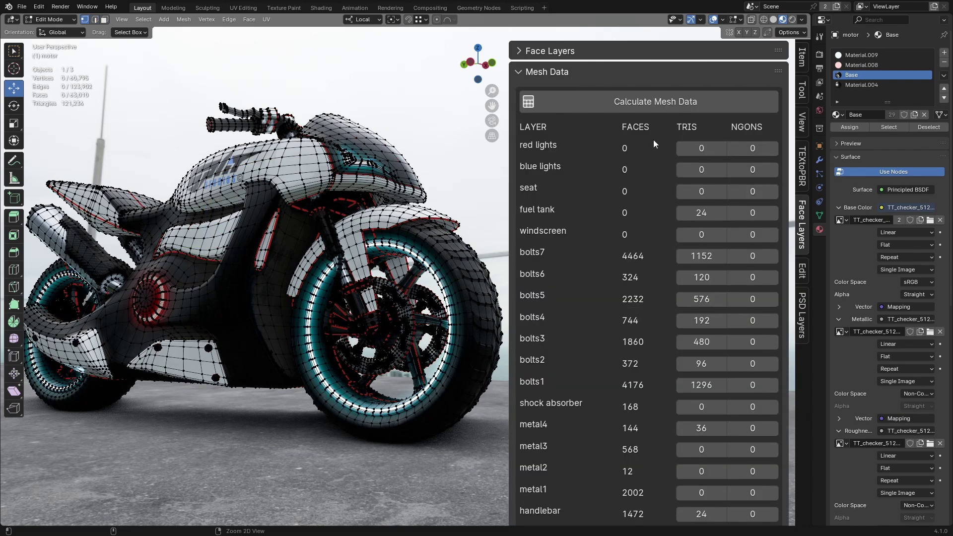
left_click(702, 214)
left_click(701, 256)
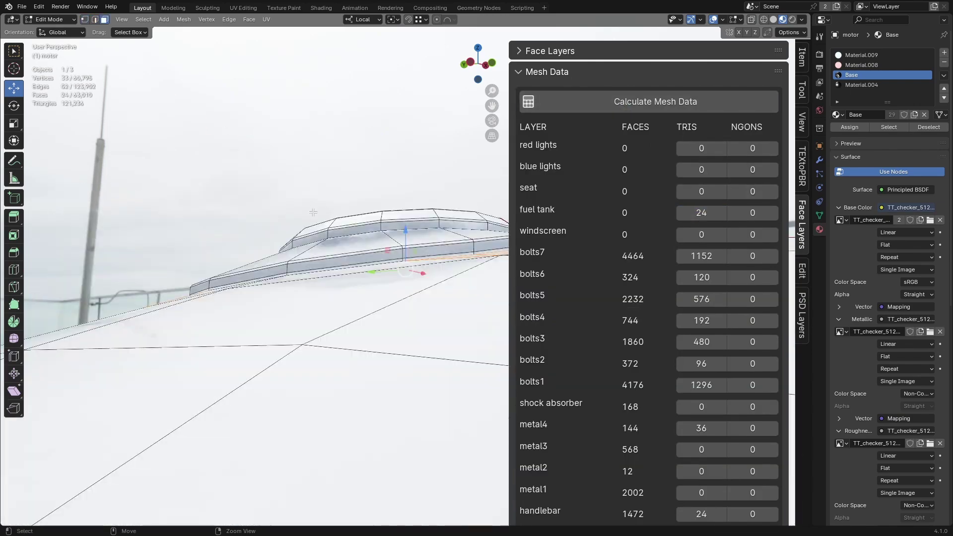
middle_click_drag(414, 282, 278, 267)
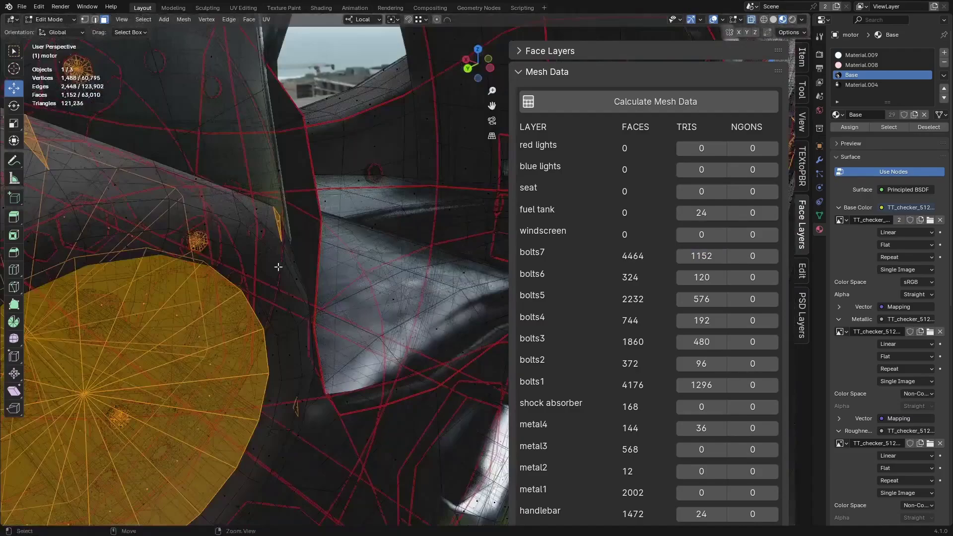
left_click(698, 299)
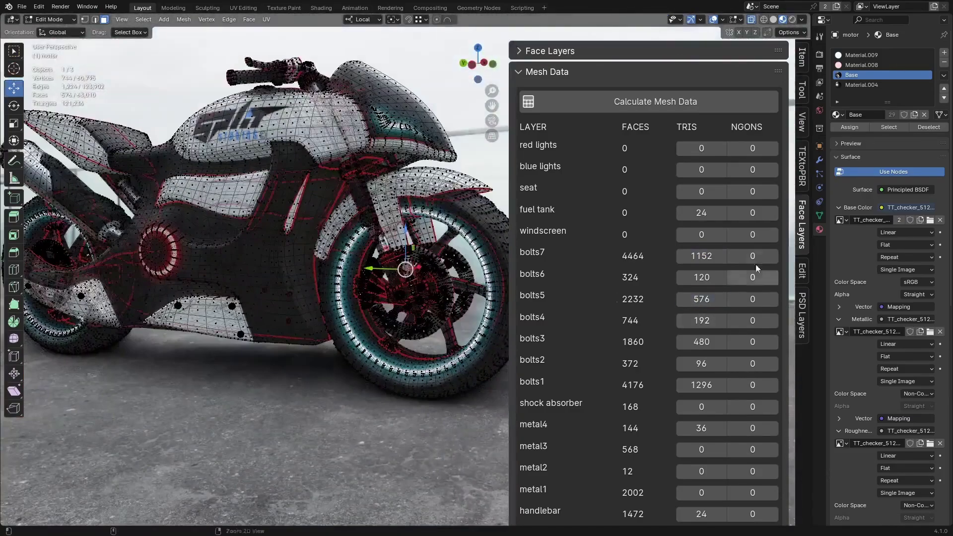
scroll(728, 373, "down", 10)
scroll(728, 373, "down", 3)
left_click(756, 417)
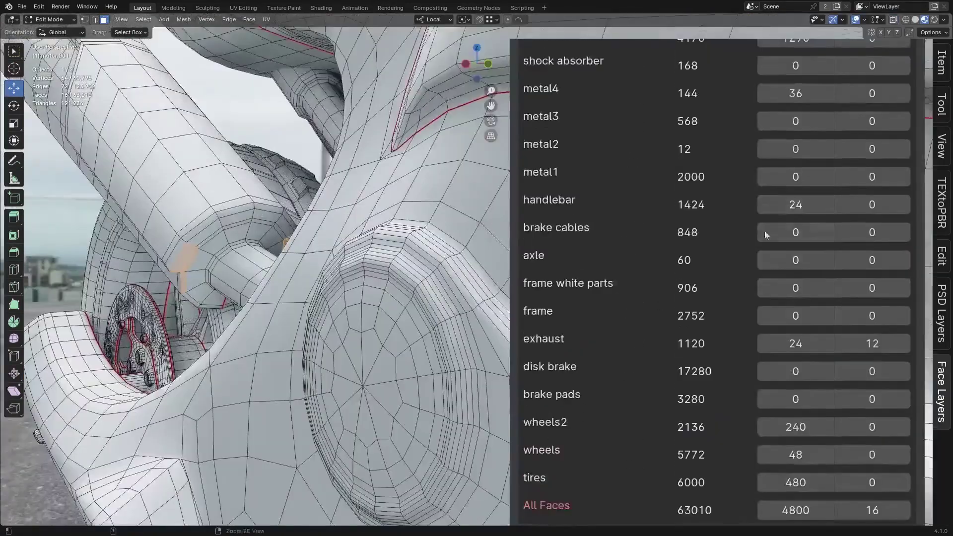
left_click(802, 204)
middle_click_drag(390, 266, 385, 295)
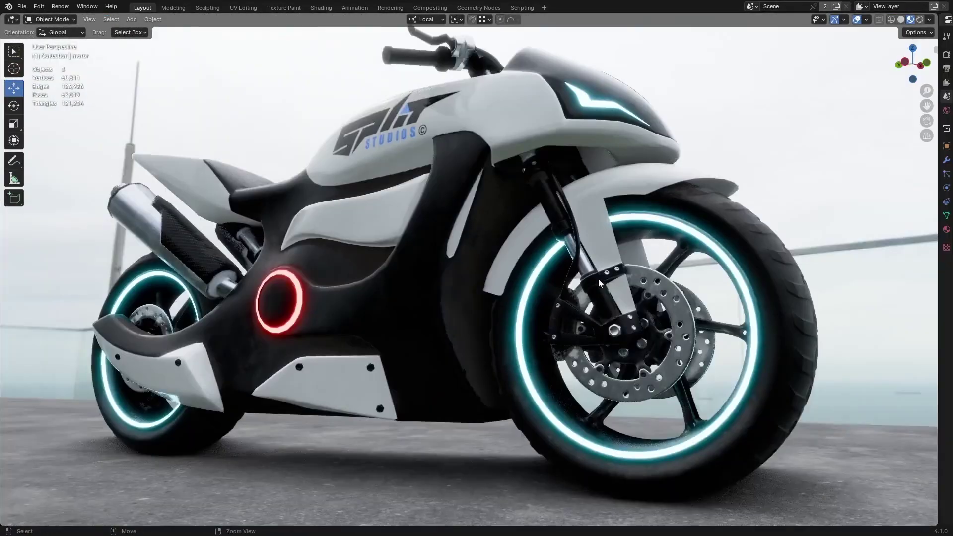
Step: Use the Shift+F Face Layers popup to toggle the seat layer and hide all layers, then return to Object Mode
key("shift+f")
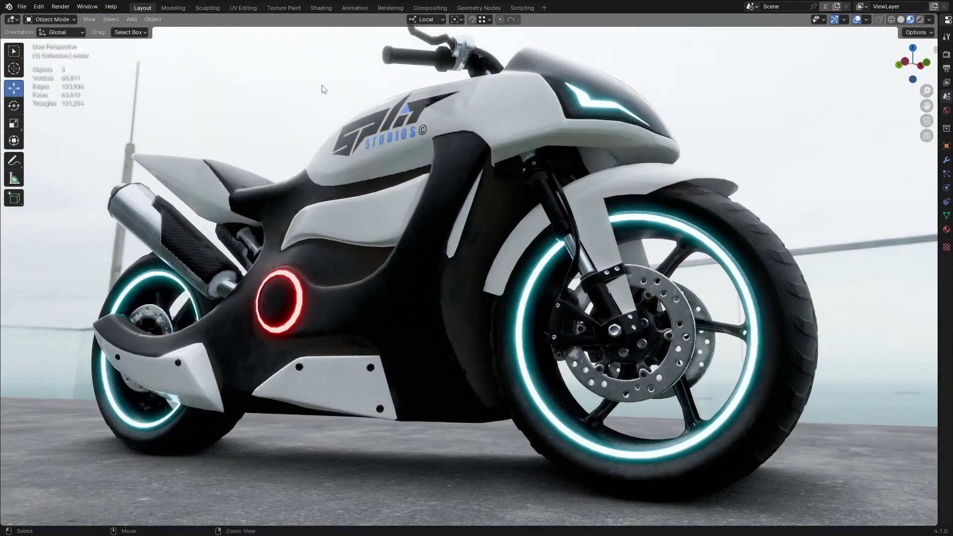
key("shift+f")
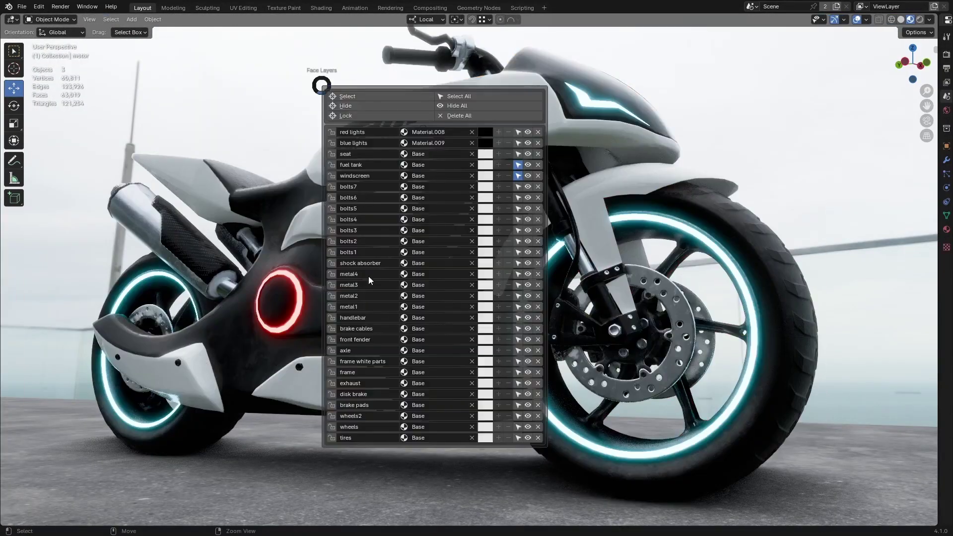
left_click(528, 155)
key("shift+f")
left_click(519, 113)
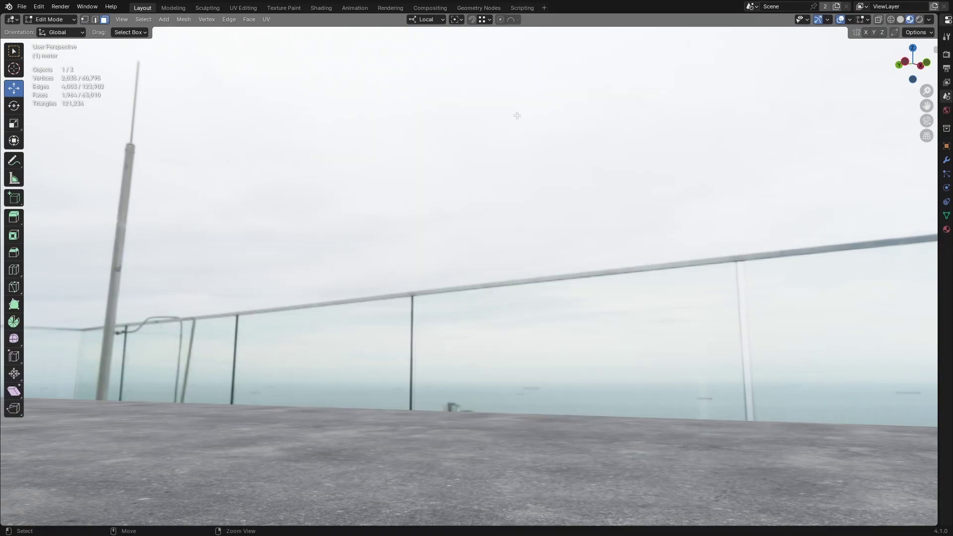
key("shift+f")
left_click(631, 160)
key("shift+f")
key("Escape")
key("Tab")
Step: In Face Layers UI settings, remove the Material, Add, Remove, Delete and Move Layers columns
left_click_drag(942, 56, 745, 56)
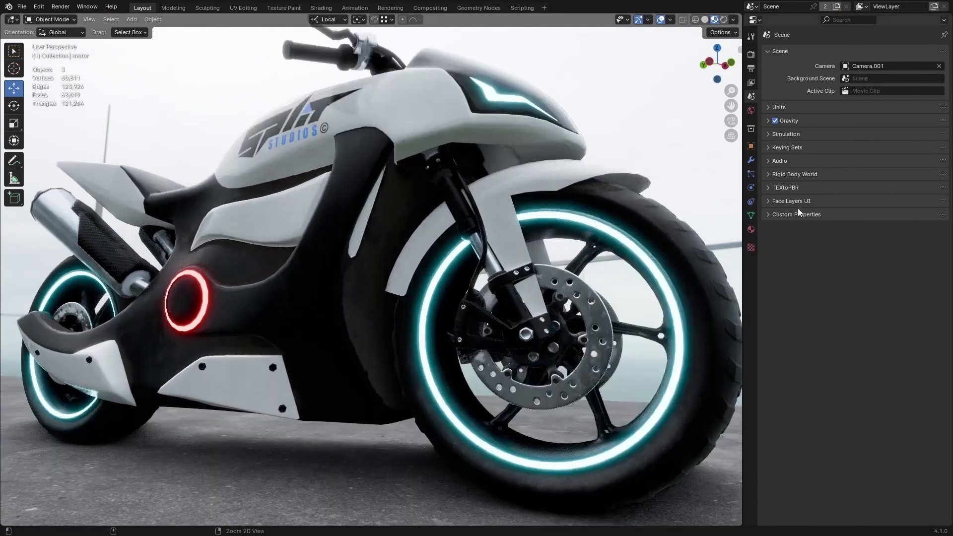
left_click(795, 201)
key("shift+f")
left_click_drag(876, 241, 926, 241)
left_click(861, 273)
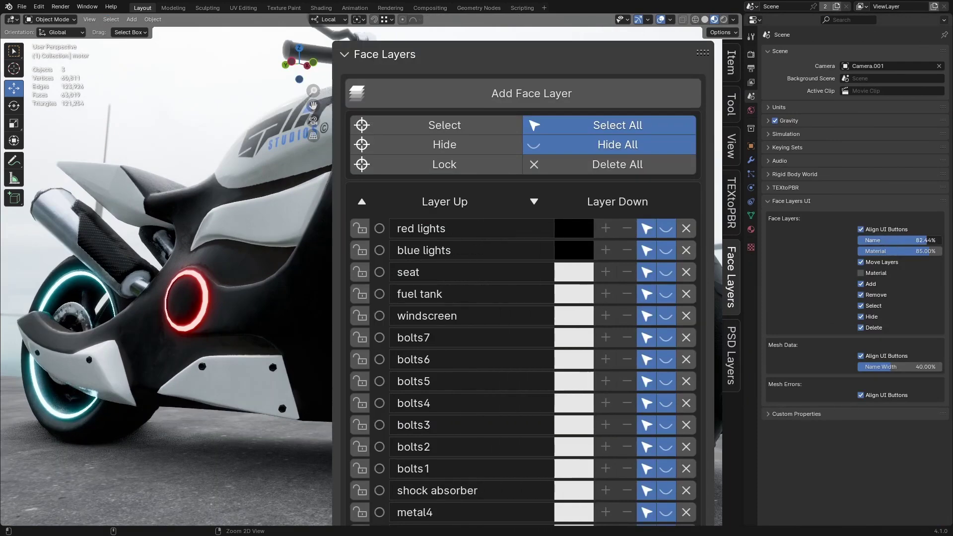
left_click(861, 284)
left_click(862, 295)
left_click(863, 327)
key("Tab")
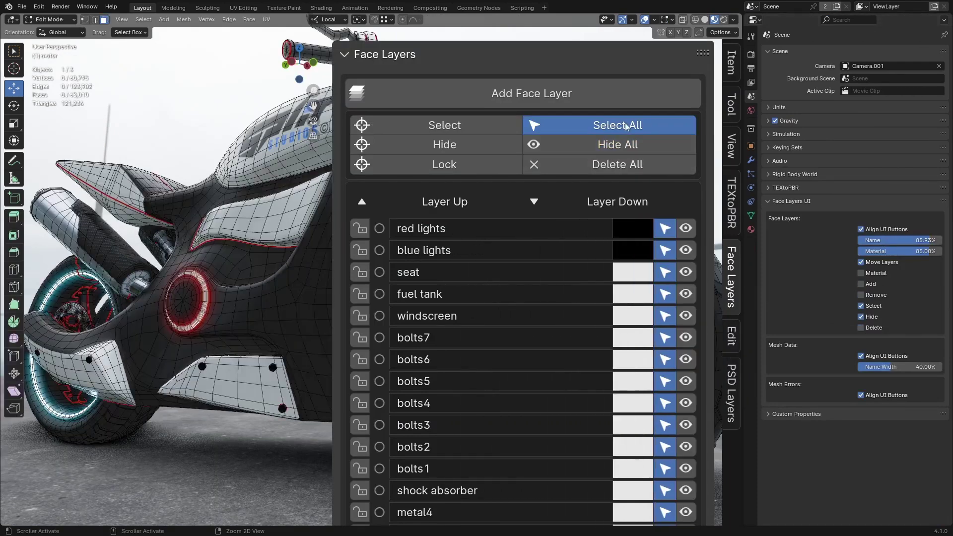
left_click(863, 262)
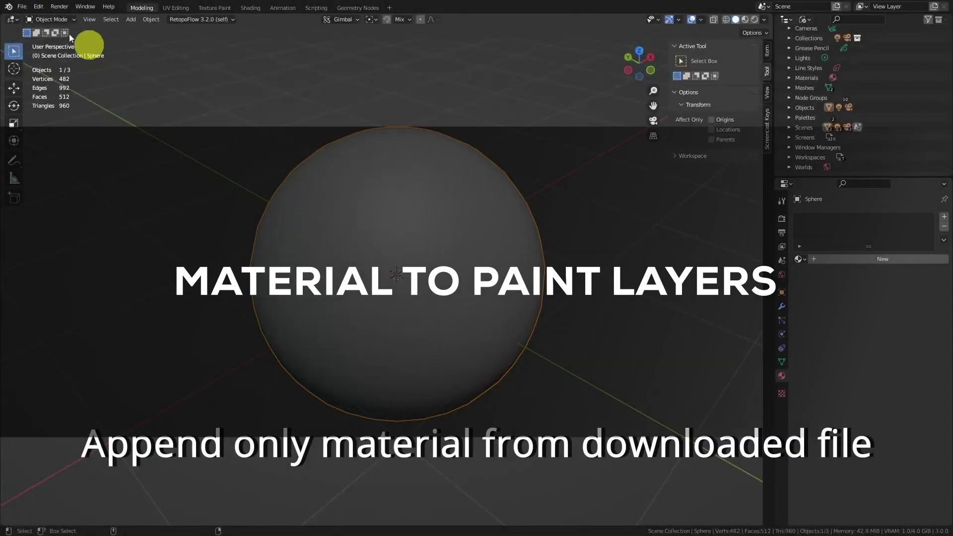
Step: Append the Mat_objectName material from Layered_material.blend
left_click(21, 7)
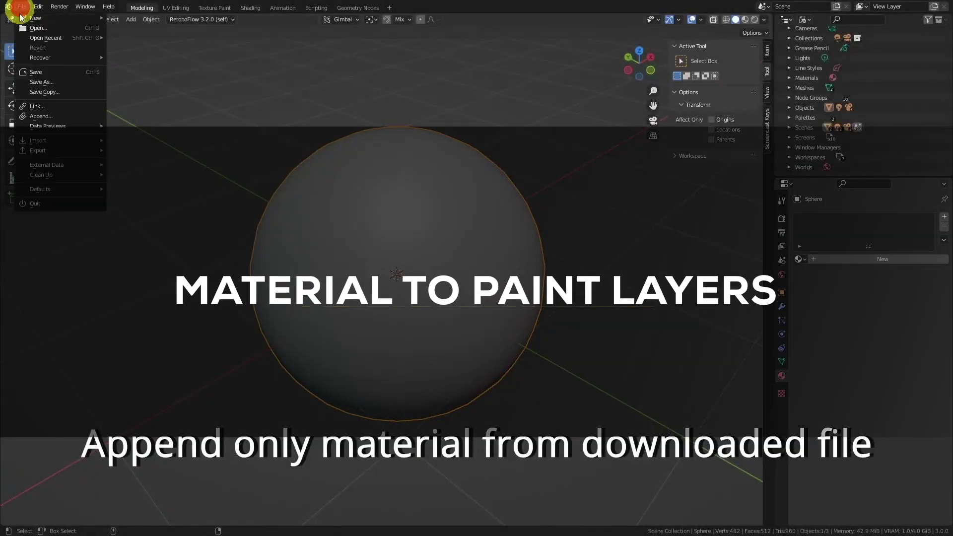
left_click(39, 116)
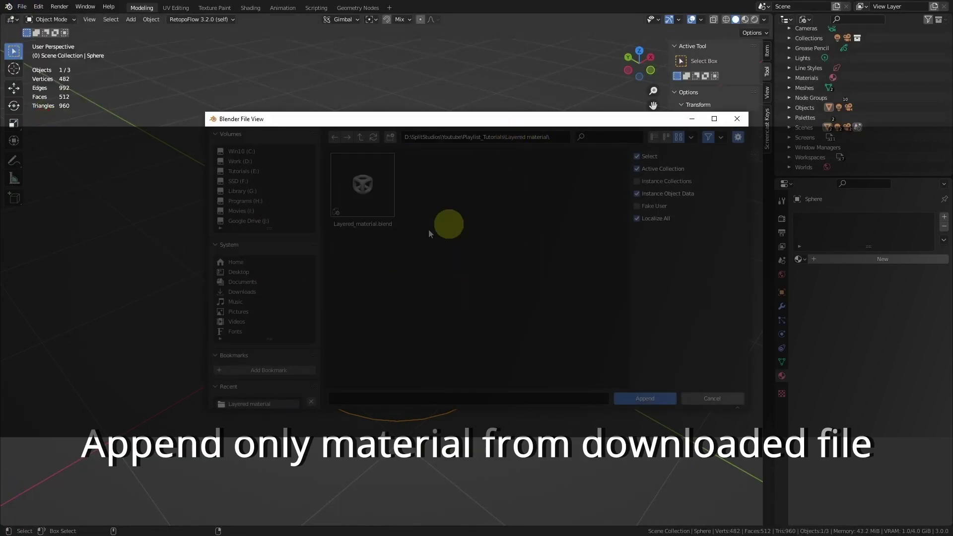
double_click(383, 204)
double_click(533, 330)
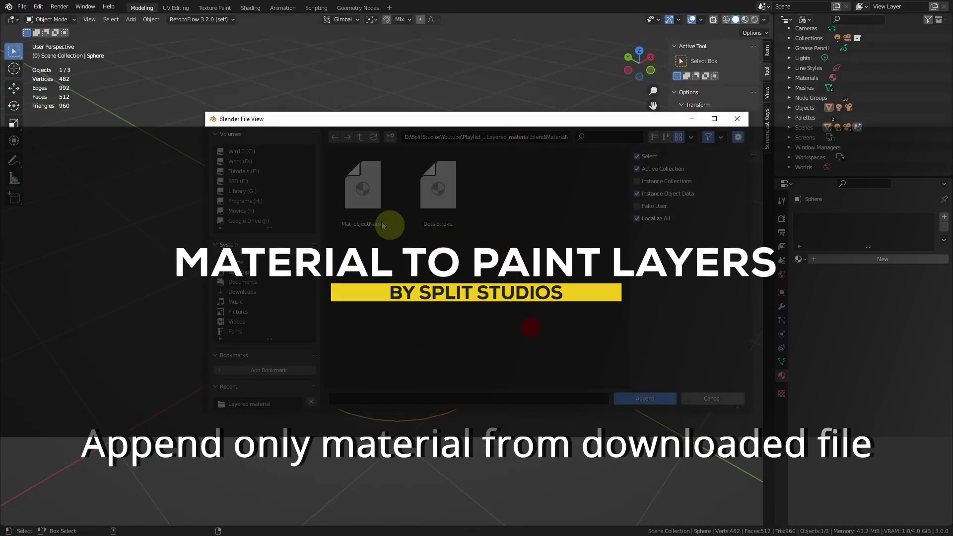
left_click(387, 222)
left_click(645, 398)
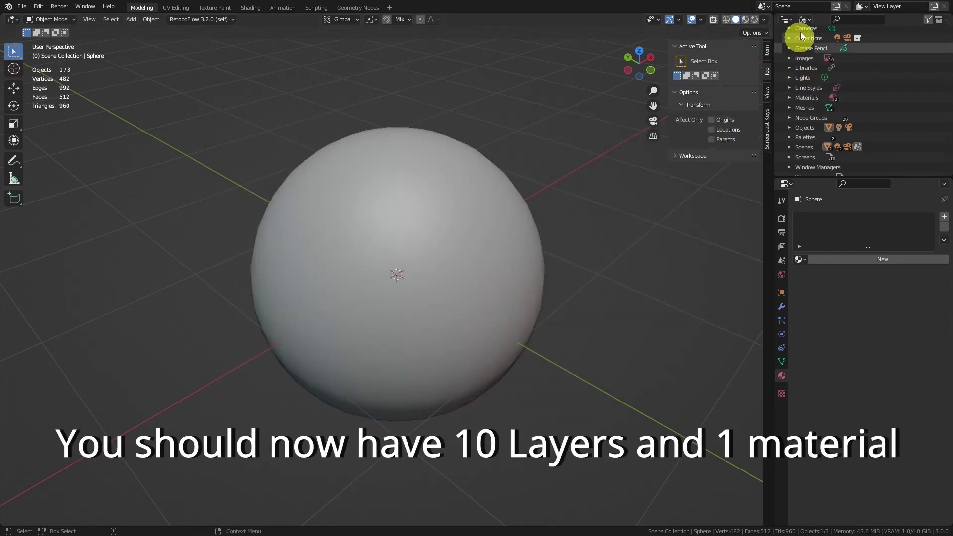
Step: Switch the Outliner to Blender File view and drag the appended material onto the sphere
left_click(805, 19)
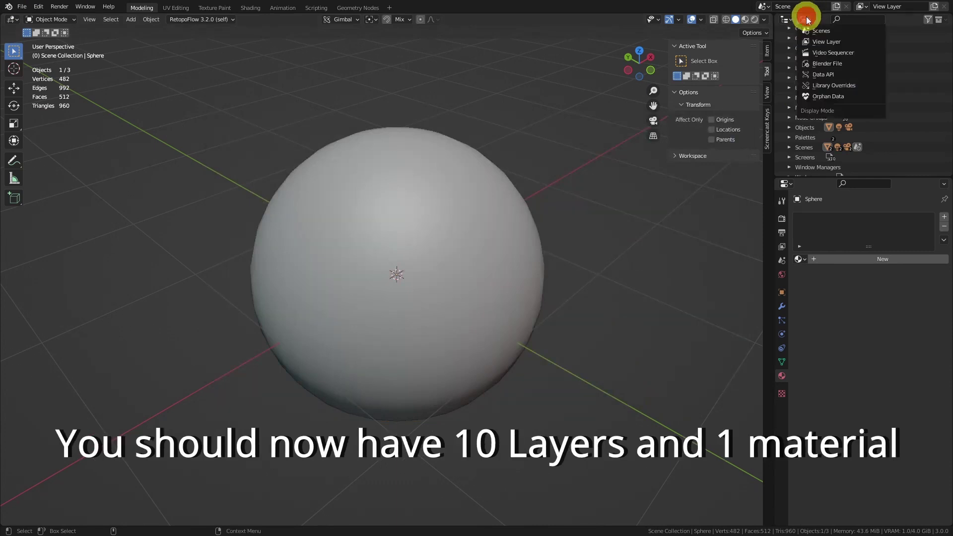
left_click(856, 66)
left_click(789, 98)
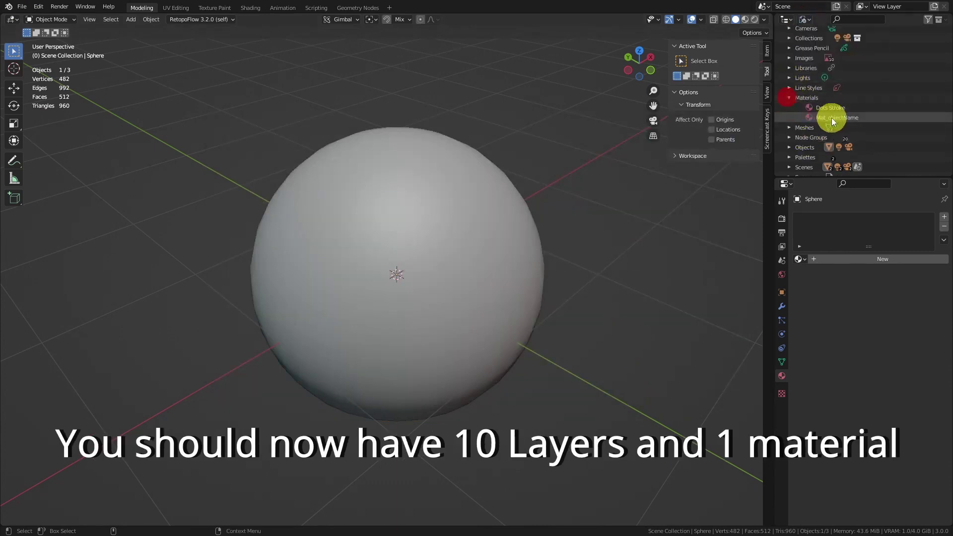
left_click(789, 98)
left_click(790, 58)
left_click(825, 68)
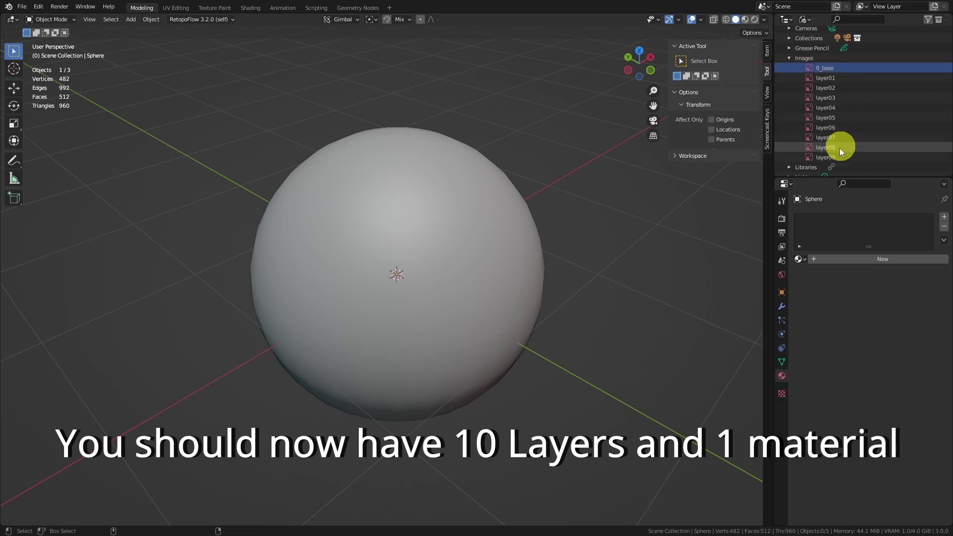
scroll(860, 156, "down", 3)
left_click_drag(830, 156, 467, 223)
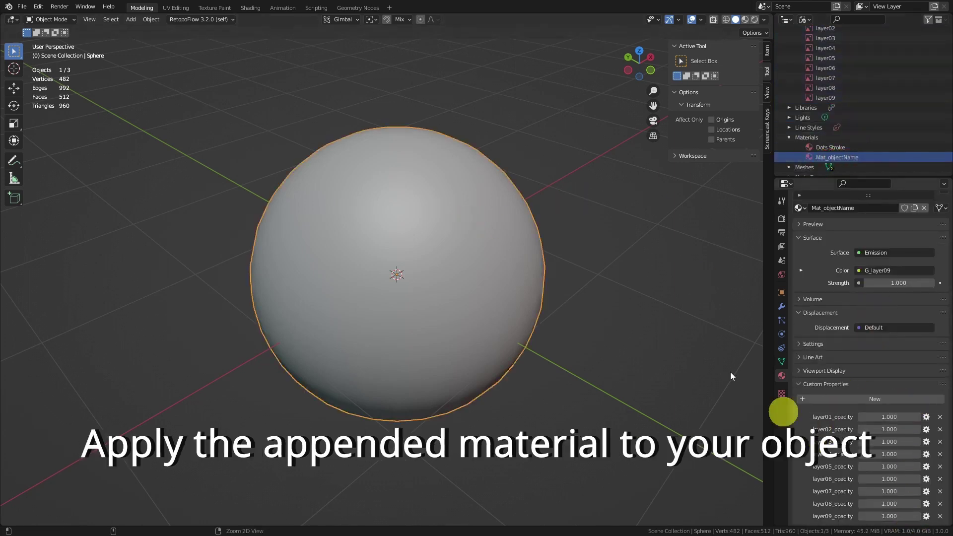
Step: Put the sphere in Texture Paint with single-image texture slots, painting on 0_base
key("ctrl+Tab")
left_click(734, 101)
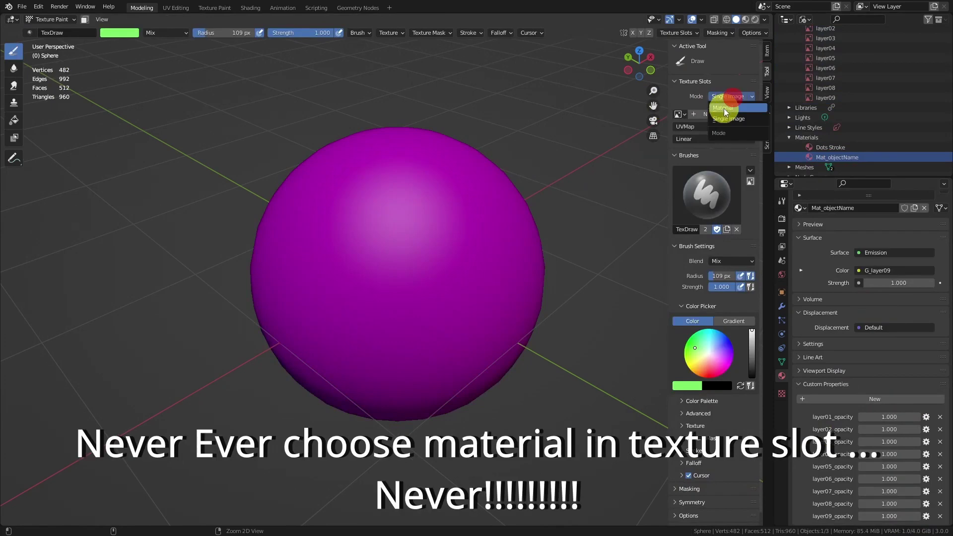
left_click(723, 102)
left_click(743, 121)
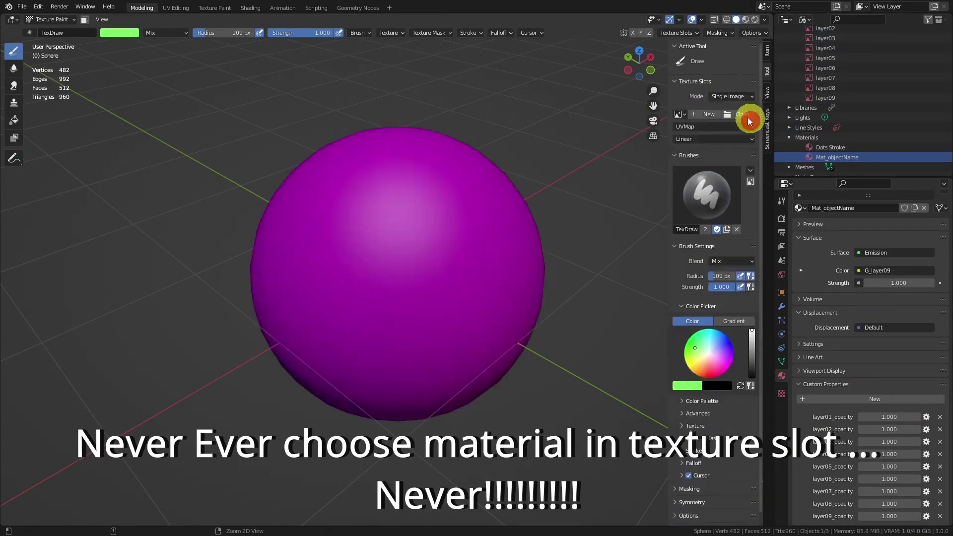
left_click(680, 115)
left_click(700, 129)
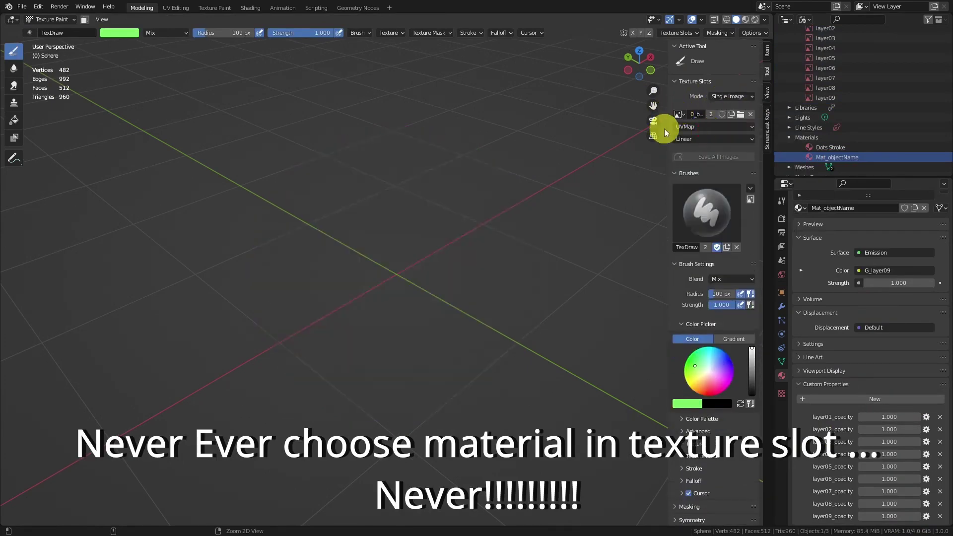
Step: In the Texture Paint workspace, generate the 0_base image at 4096 px
left_click(215, 8)
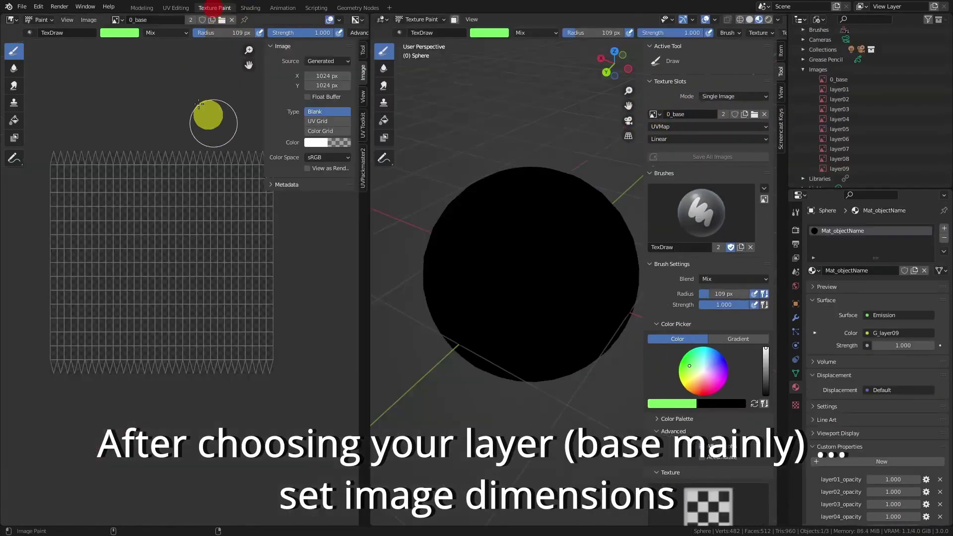
left_click(328, 75)
type("4096")
key("Return")
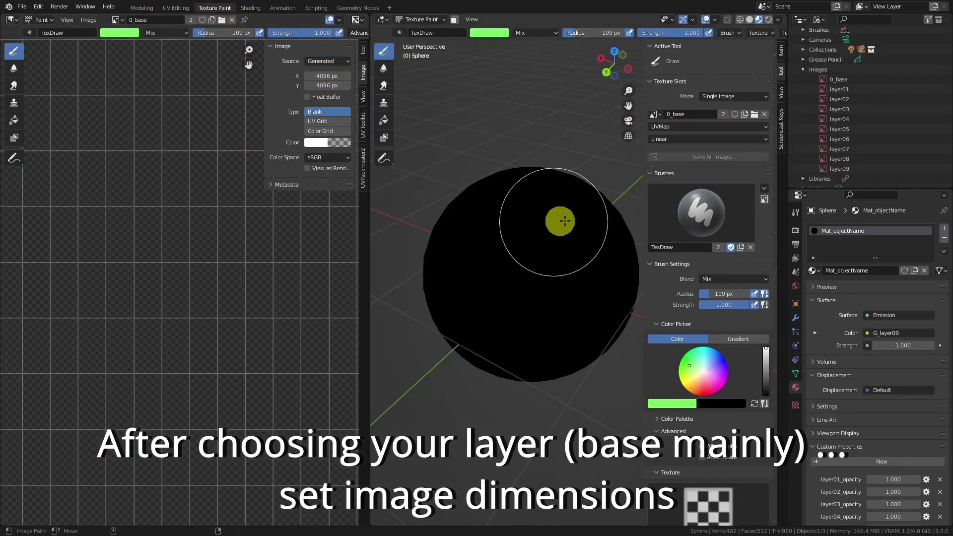
Step: Paint green strokes on the sphere and inspect them in Solid shading over transparency
mouse_move(565, 221)
left_mouse_down()
mouse_move(566, 249)
mouse_move(538, 219)
mouse_move(567, 195)
left_mouse_up()
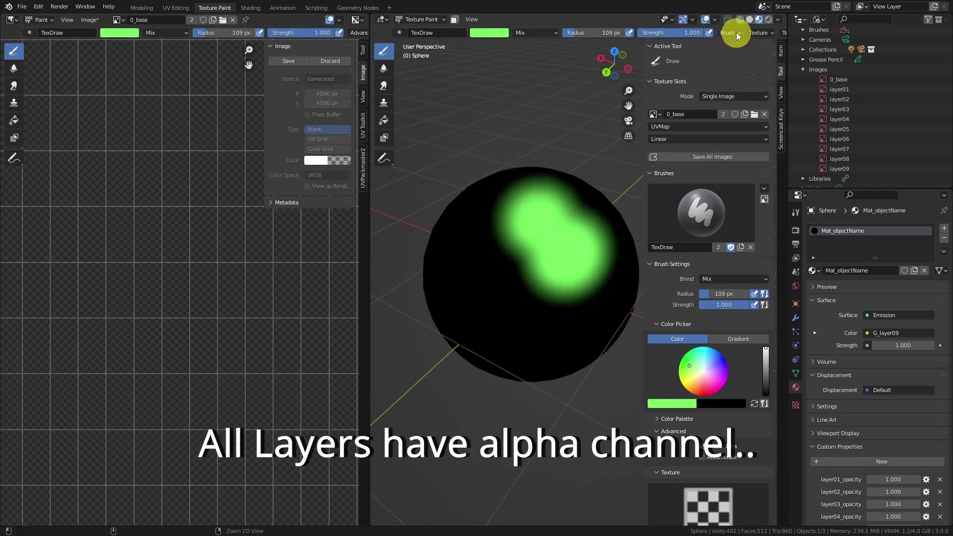
left_click(749, 19)
mouse_move(553, 234)
middle_mouse_down()
mouse_move(466, 233)
mouse_move(458, 303)
middle_mouse_up()
scroll(548, 270, "up", 3)
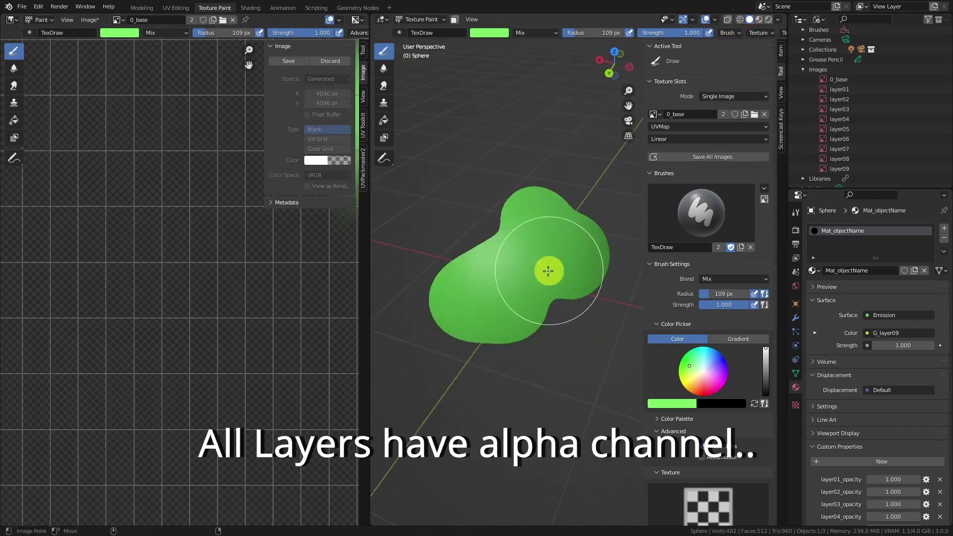
mouse_move(549, 270)
middle_mouse_down()
mouse_move(541, 325)
mouse_move(551, 256)
mouse_move(546, 318)
middle_mouse_up()
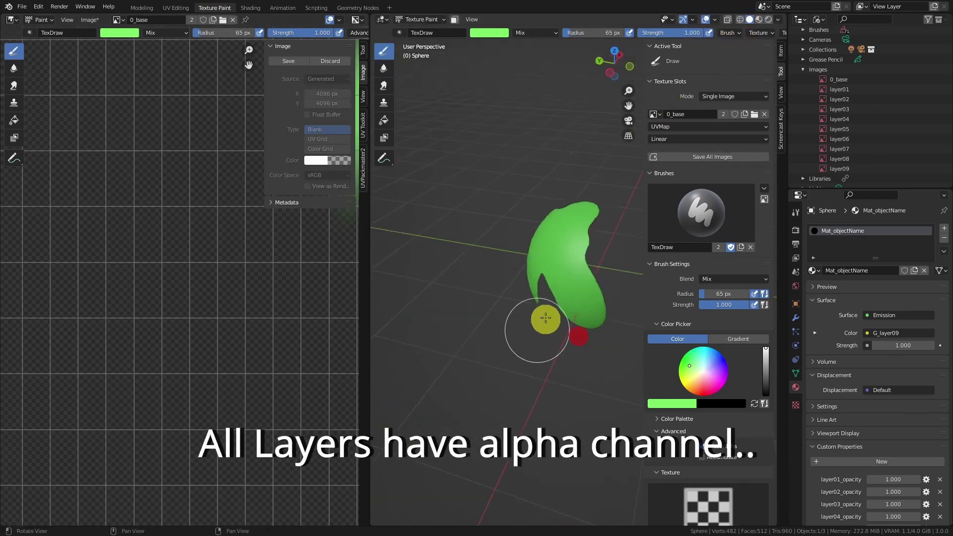
mouse_move(501, 296)
middle_mouse_down()
mouse_move(633, 283)
mouse_move(461, 215)
middle_mouse_up()
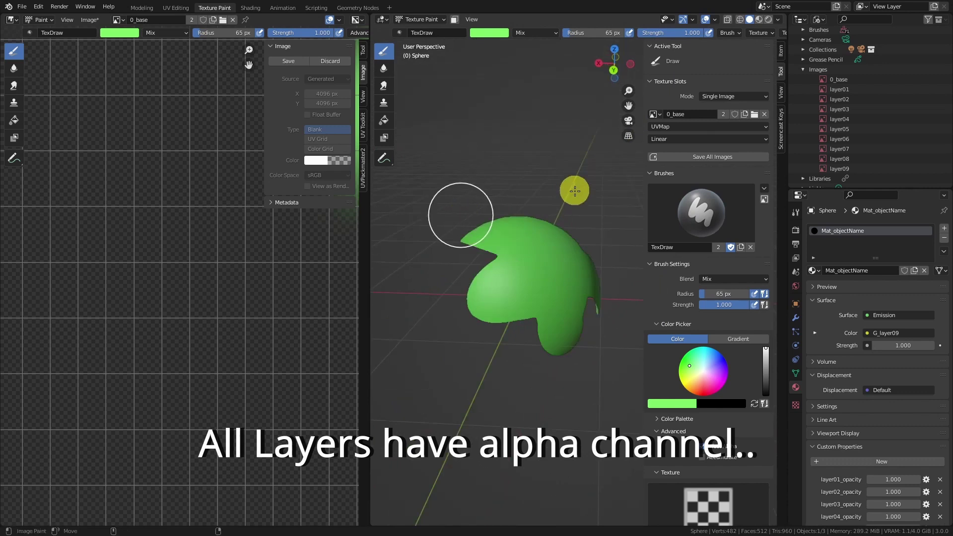
mouse_move(575, 191)
middle_mouse_down()
mouse_move(477, 293)
mouse_move(620, 149)
middle_mouse_up()
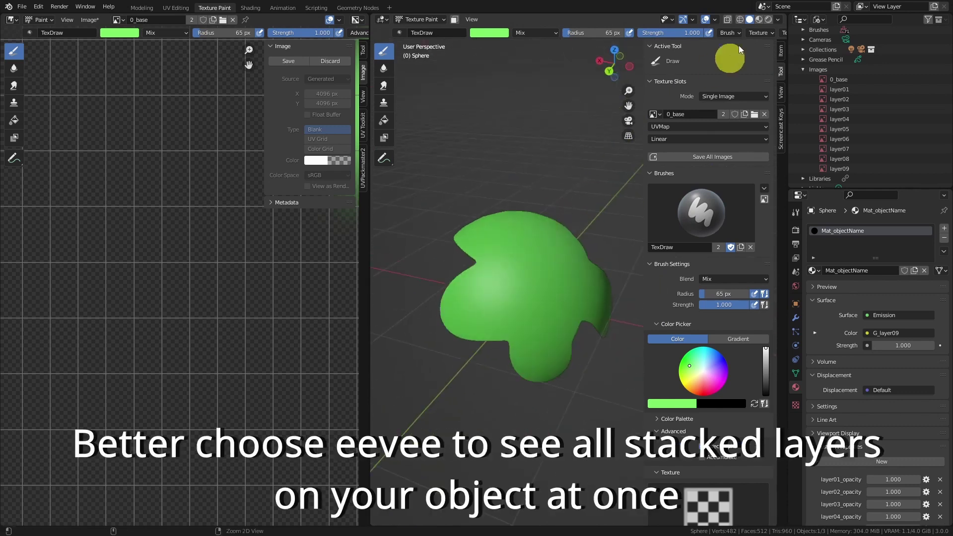
Step: Back in Material Preview, flood-fill the sphere's 0_base texture with blue
left_click(759, 20)
left_click(384, 120)
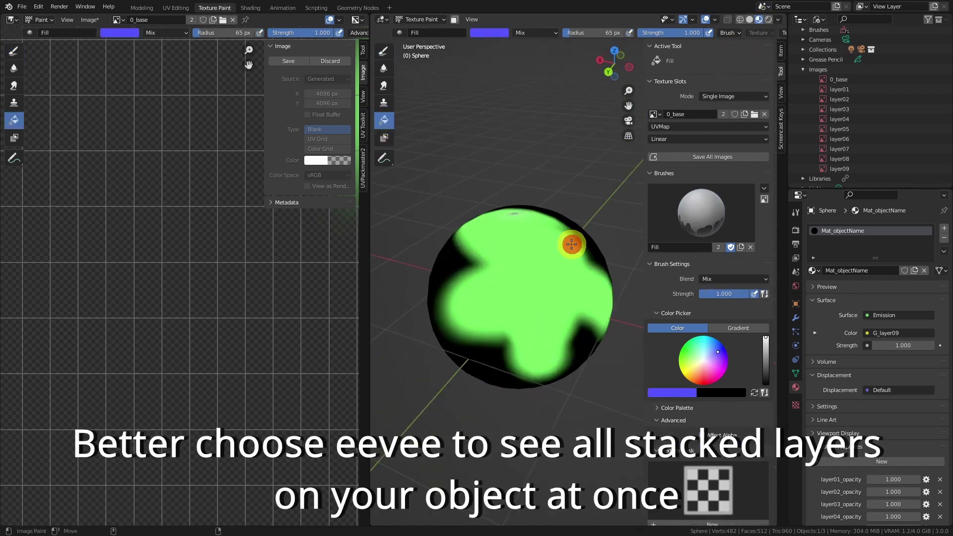
left_click(572, 244)
mouse_move(556, 191)
middle_mouse_down()
mouse_move(536, 223)
mouse_move(557, 194)
middle_mouse_up()
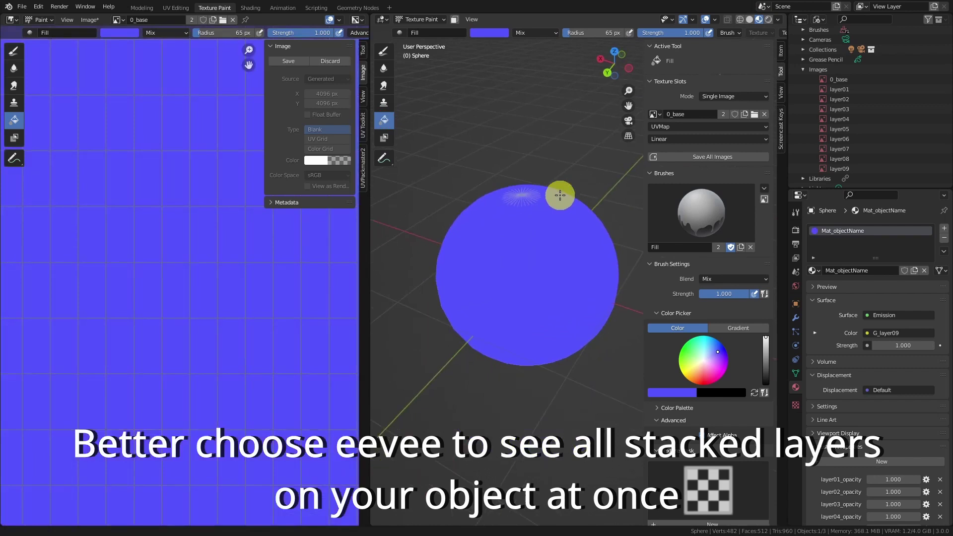
Step: Switch painting to the layer01 image and paint a magenta patch with the brush
left_click(656, 114)
left_click(683, 138)
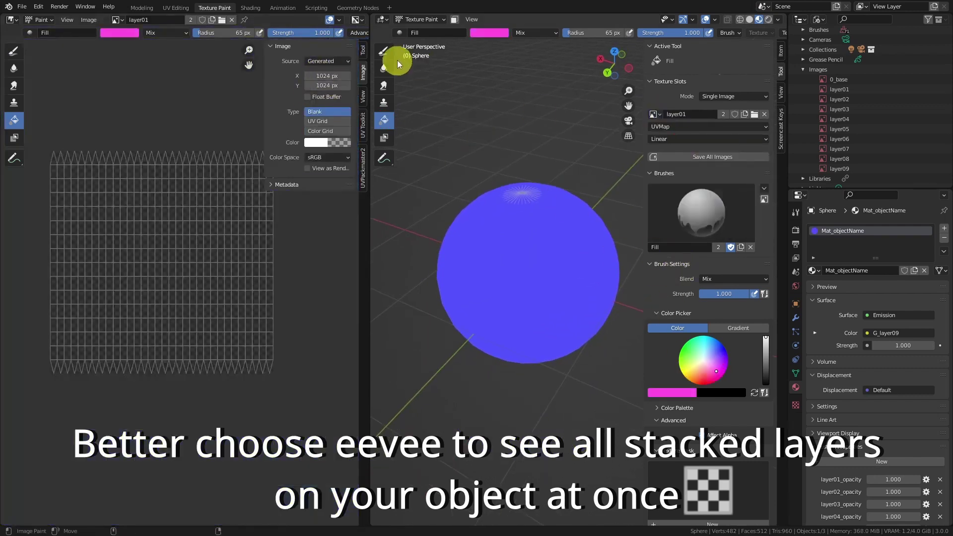
left_click(385, 51)
mouse_move(527, 251)
left_mouse_down()
mouse_move(539, 270)
mouse_move(507, 269)
mouse_move(552, 298)
mouse_move(505, 294)
mouse_move(519, 271)
left_mouse_up()
Step: Raise layer01_opacity to 0.590 in Custom Properties
scroll(877, 429, "down", 3)
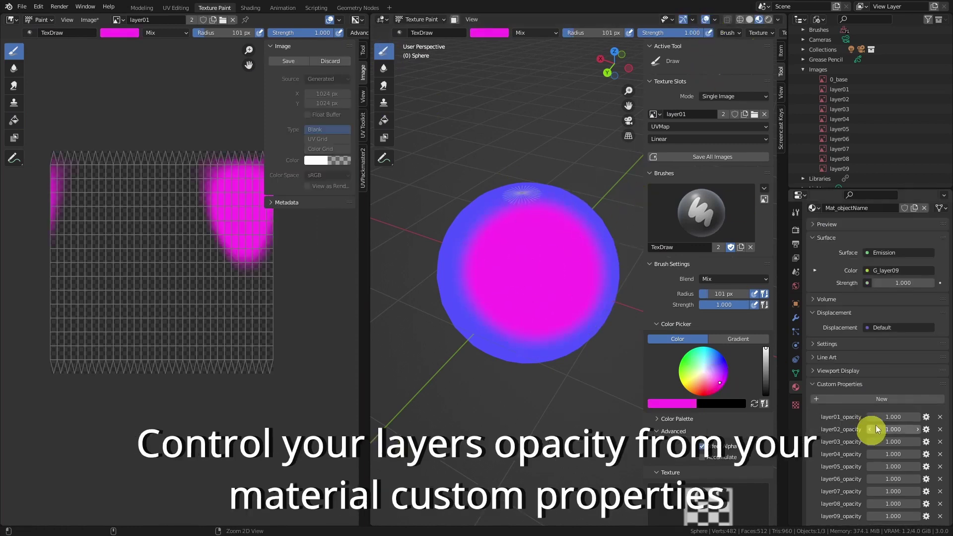
left_click_drag(869, 417, 925, 417)
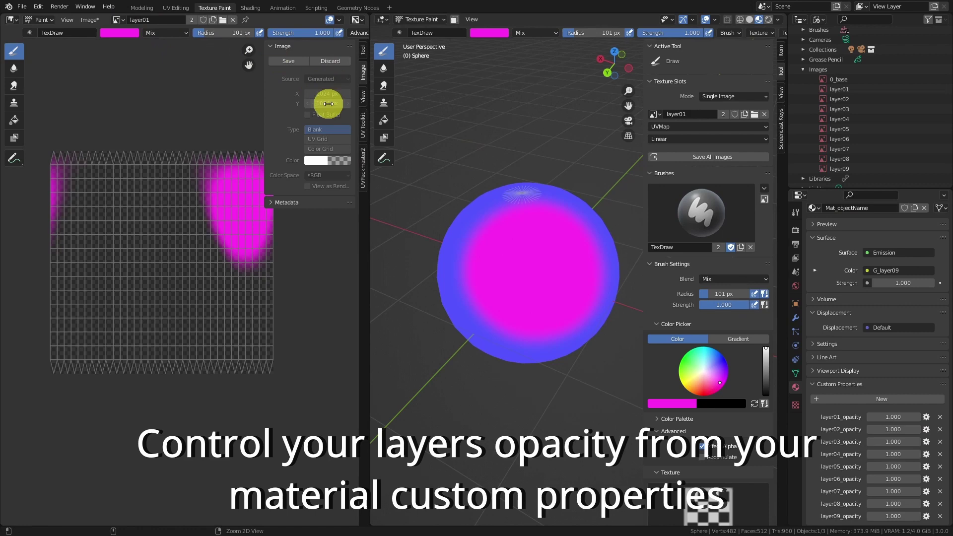
left_click(89, 21)
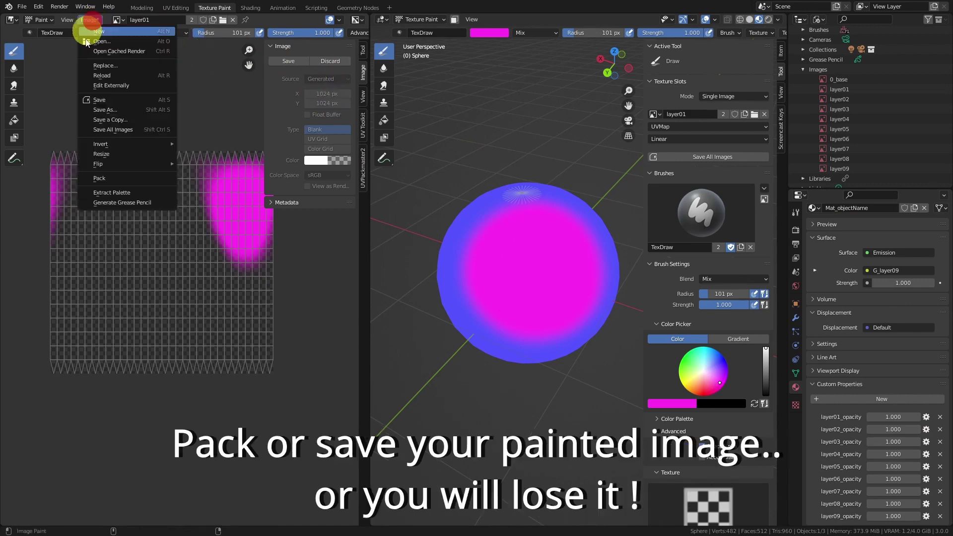
Step: Pack the layer01 and 0_base images into the blend file
left_click(117, 177)
left_click(121, 19)
left_click(135, 35)
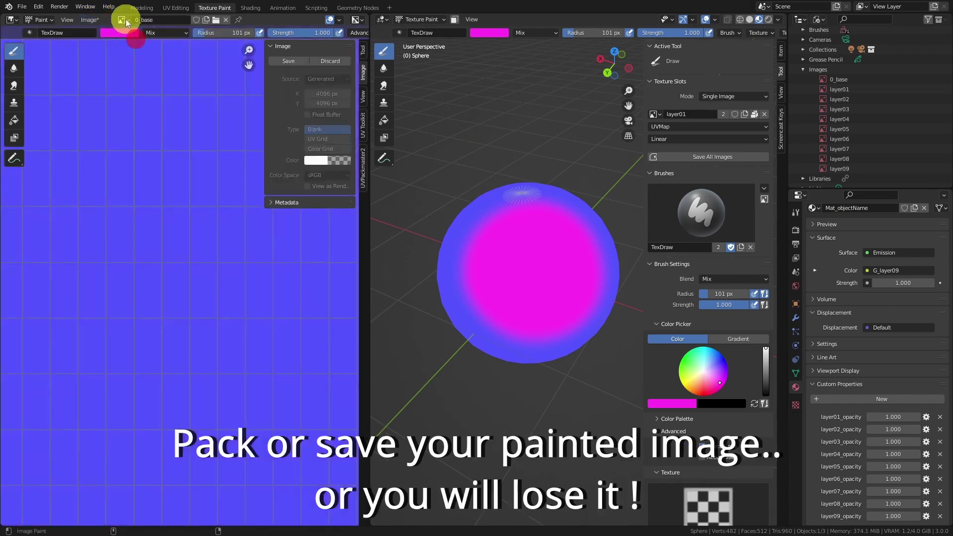
left_click(125, 20)
left_click(89, 20)
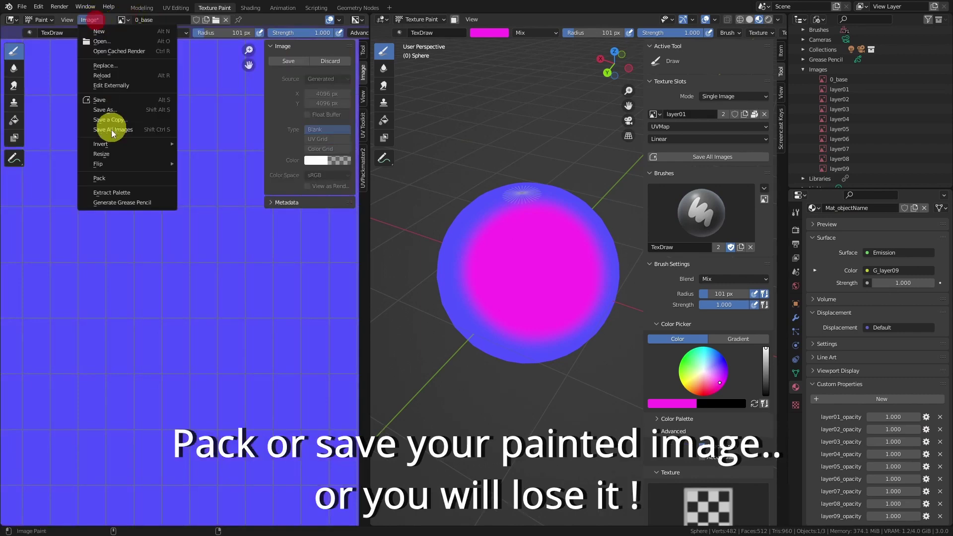
left_click(127, 178)
Step: In the Shading workspace, frame all the layered material's group nodes with Home
mouse_move(521, 298)
middle_mouse_down()
mouse_move(527, 312)
mouse_move(507, 313)
mouse_move(547, 273)
middle_mouse_up()
scroll(547, 273, "up", 2)
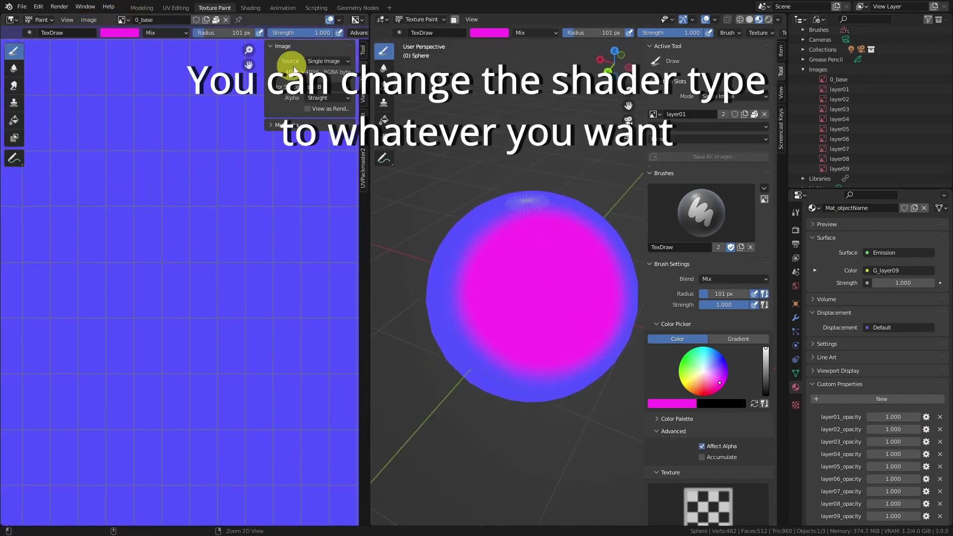
left_click(250, 8)
mouse_move(438, 302)
middle_mouse_down()
mouse_move(590, 222)
mouse_move(437, 253)
middle_mouse_up()
scroll(437, 253, "up", 3)
key("Home")
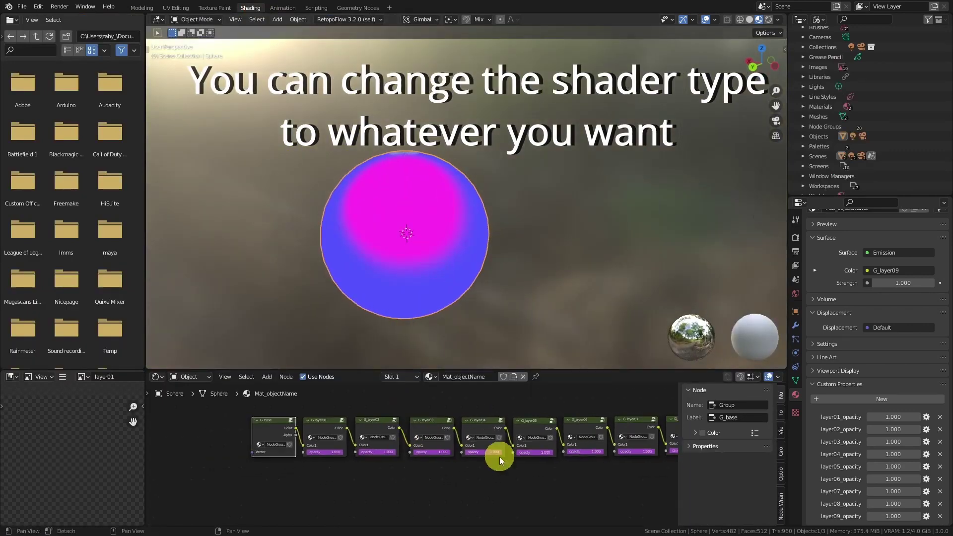
scroll(396, 419, "up", 4)
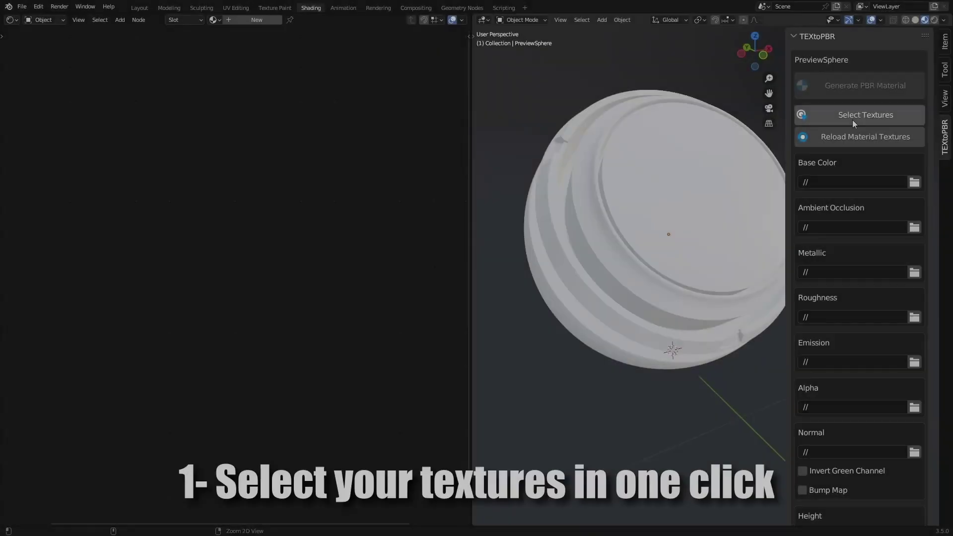
Step: Load all five PreviewSphere texture maps into TEXtoPBR via Select Textures
left_click(853, 120)
key("a")
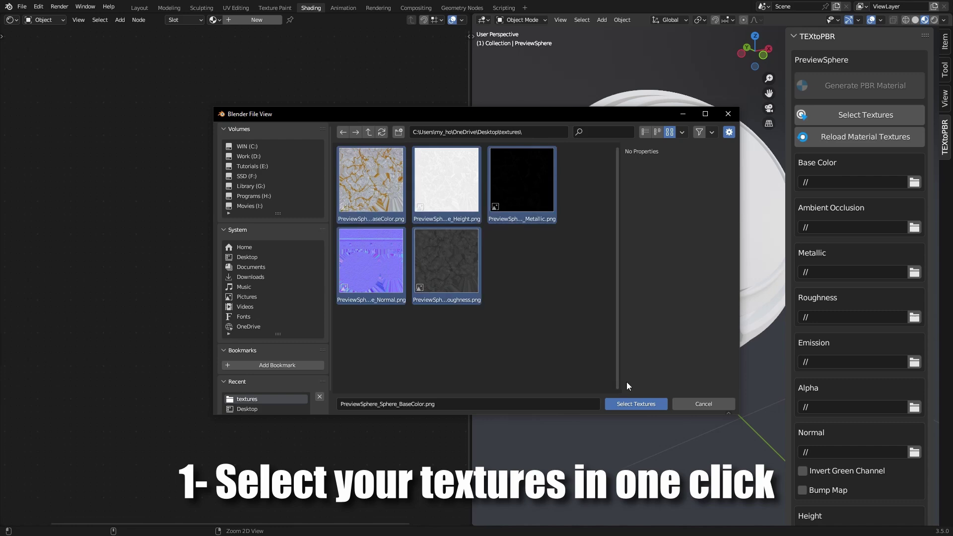
left_click(632, 401)
Step: Generate the TEXtoPBR_mat material with Override Active Material enabled
scroll(863, 416, "down", 2)
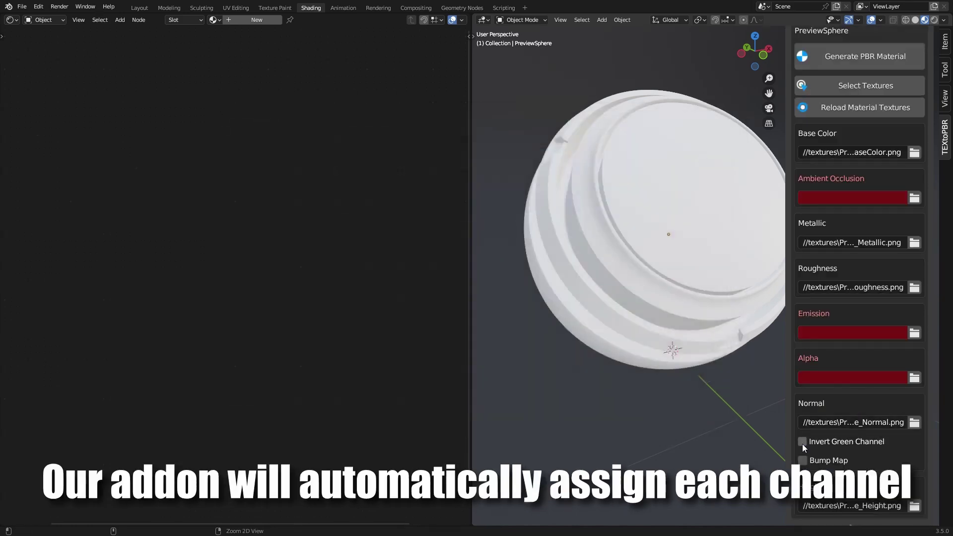
left_click(844, 65)
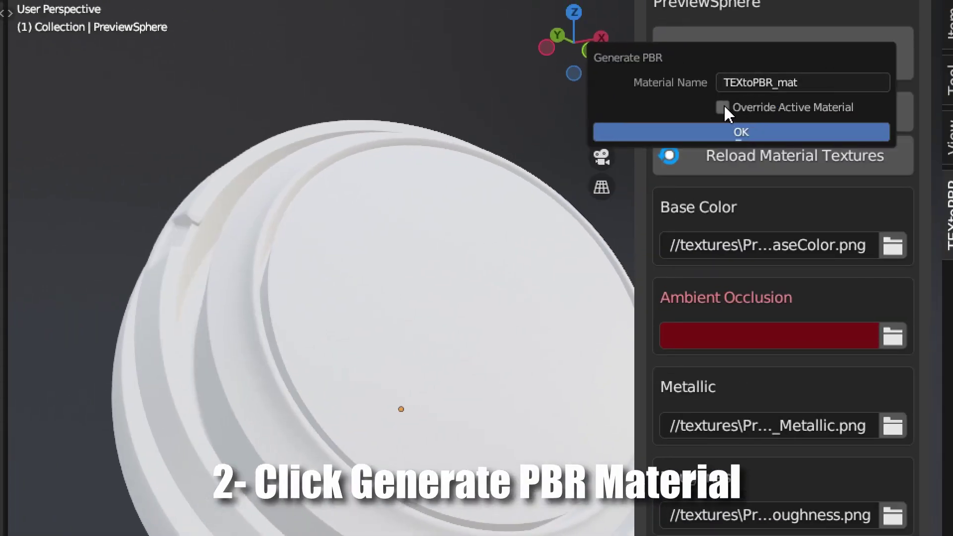
left_click(723, 107)
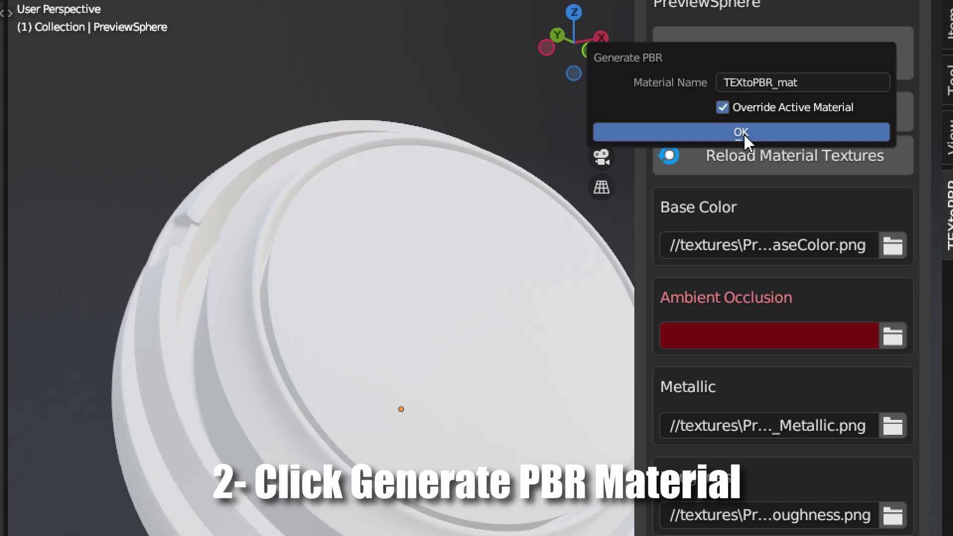
left_click(743, 132)
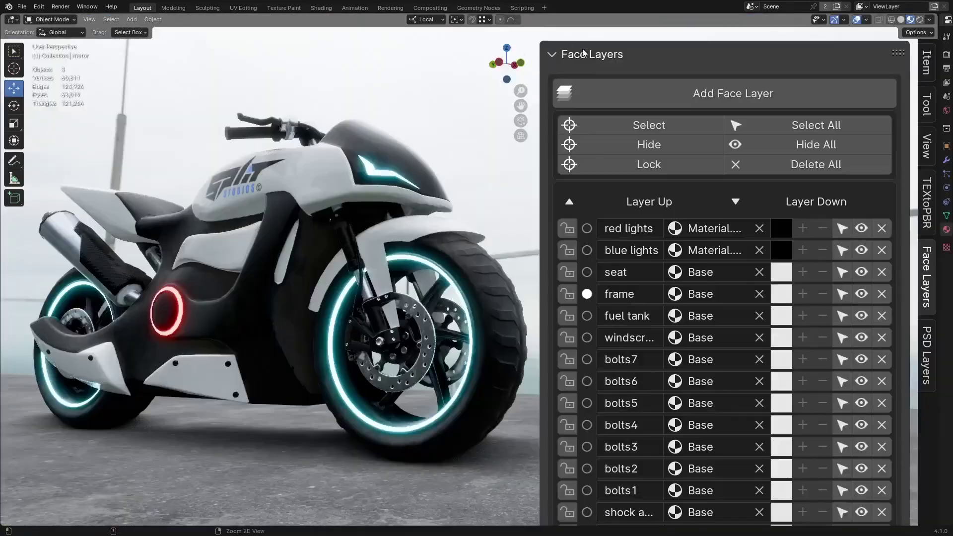
Step: Add a face layer, hide the windscreen and bolts7 faces, then select all and deselect
left_click(734, 93)
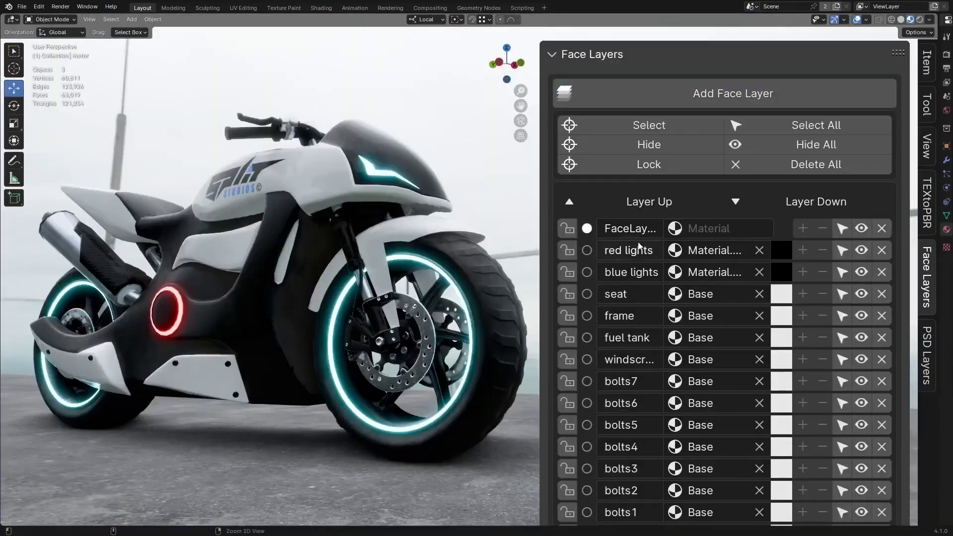
left_click(843, 360)
left_click(843, 381)
left_click(641, 144)
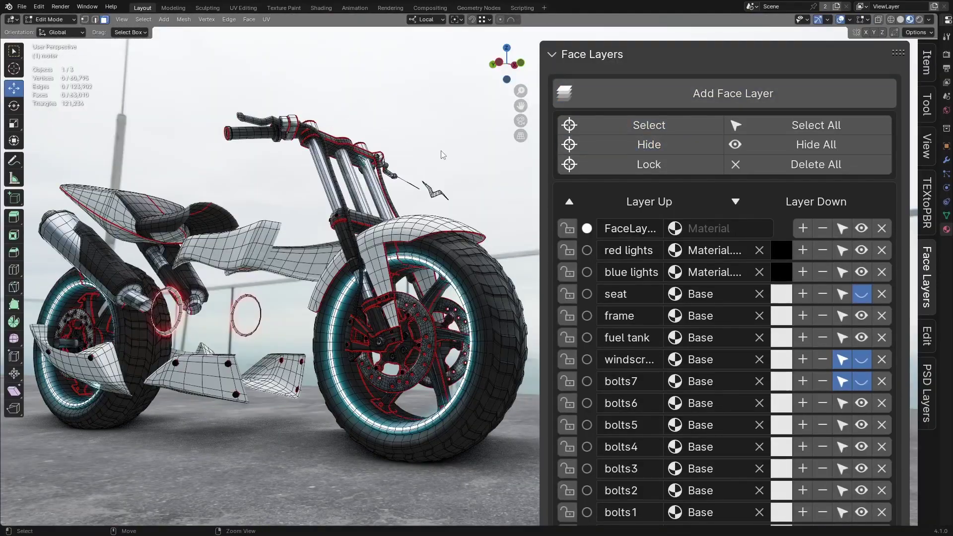
left_click(816, 125)
key("alt+a")
Step: Select top layers, hide bolts7–bolts6, lock top and bolts layers, hide unlocked faces, then undo
left_click_drag(843, 229, 842, 337)
left_click_drag(862, 381, 862, 468)
left_click_drag(568, 228, 568, 294)
left_click_drag(568, 381, 568, 491)
left_click(794, 128)
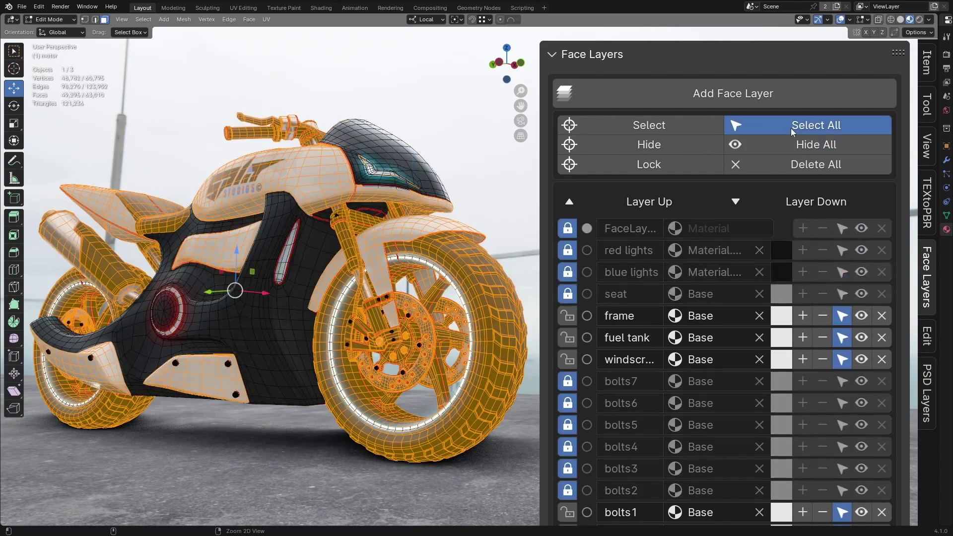
left_click(794, 145)
key("ctrl+z")
key("ctrl+z")
key("ctrl+z")
key("ctrl+z")
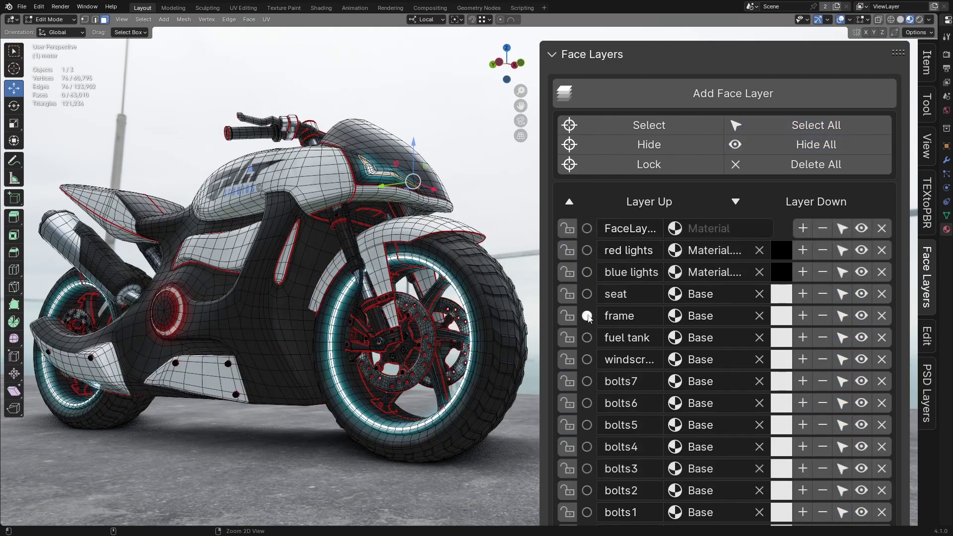
Step: Move the frame layer below fuel tank and set its colour to purple
left_click(643, 203)
left_click(642, 202)
left_click(642, 203)
left_click(801, 203)
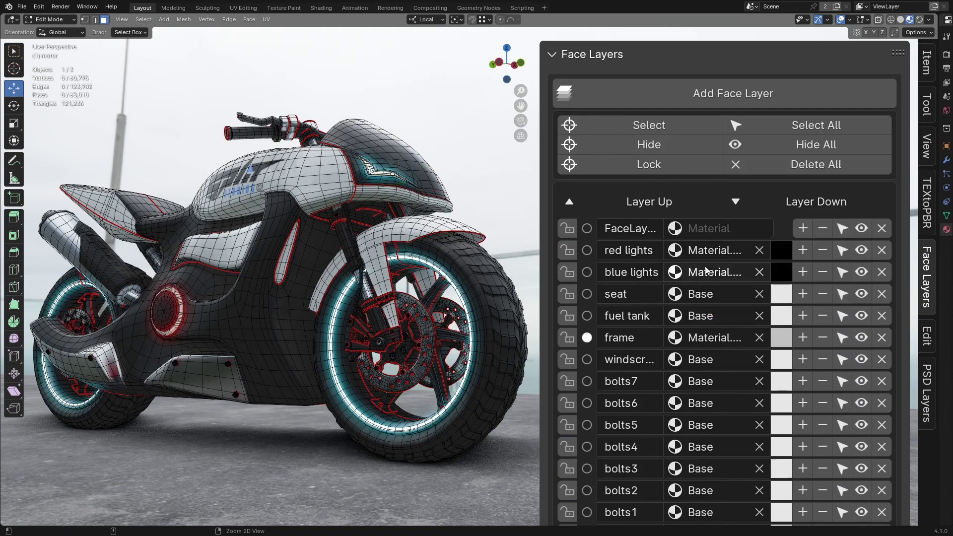
left_click(782, 337)
left_click_drag(677, 127, 640, 99)
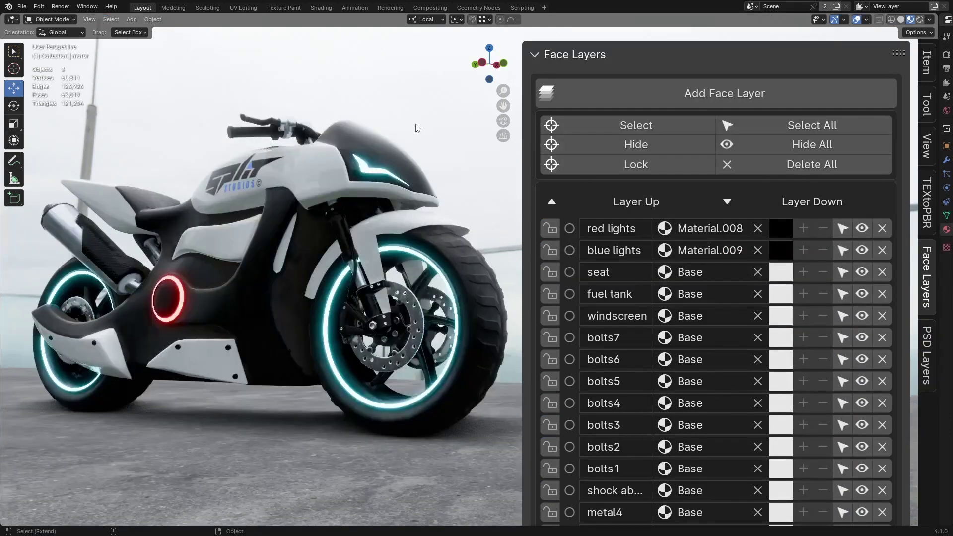
scroll(644, 227, "down", 20)
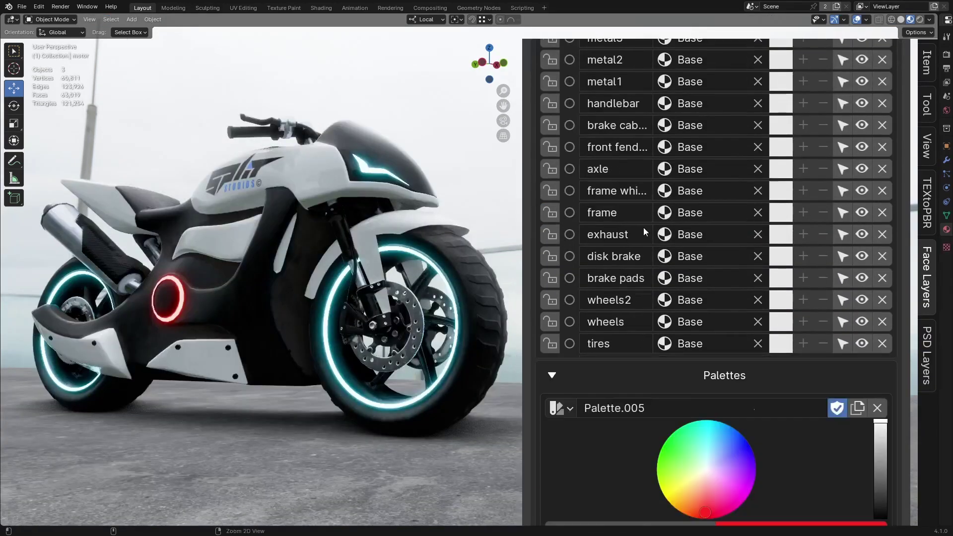